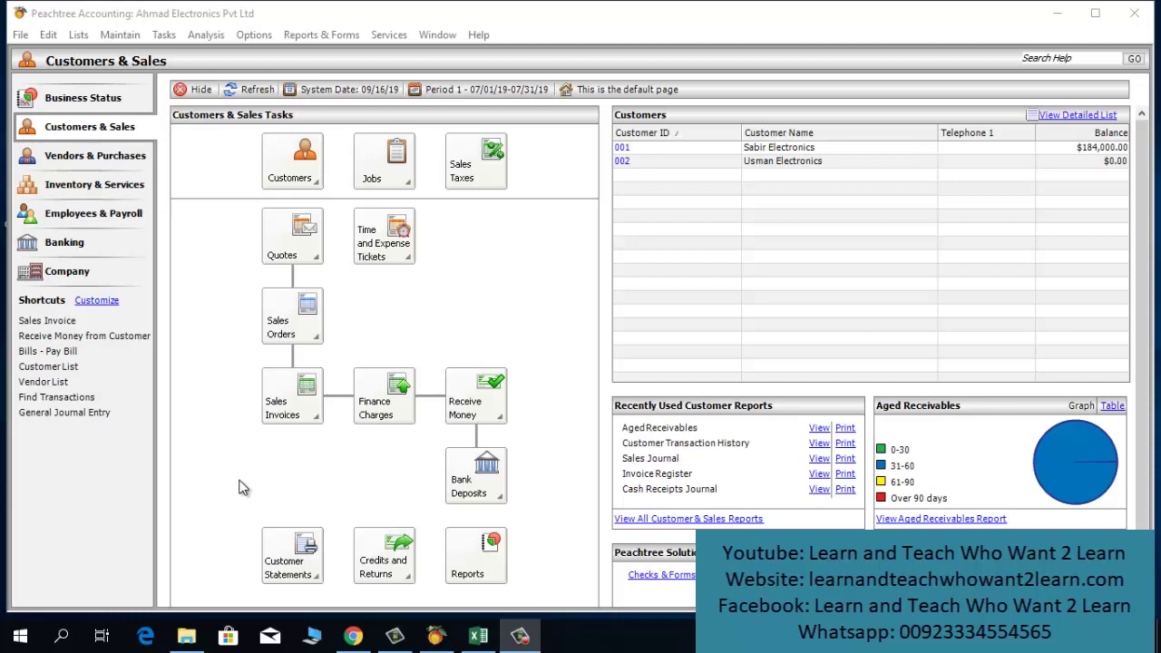
Step: Begin a customer receipt and choose Cash on Hand as its cash account
{"action": "left_click", "coordinate": [80, 134]}
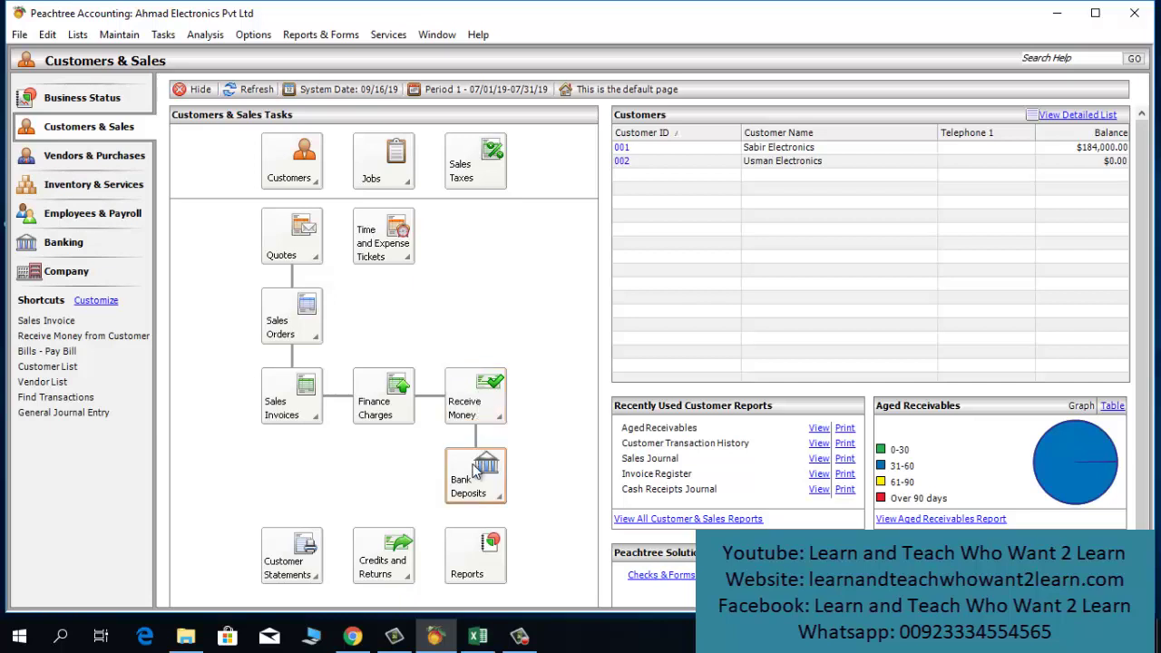
{"action": "left_click", "coordinate": [485, 399]}
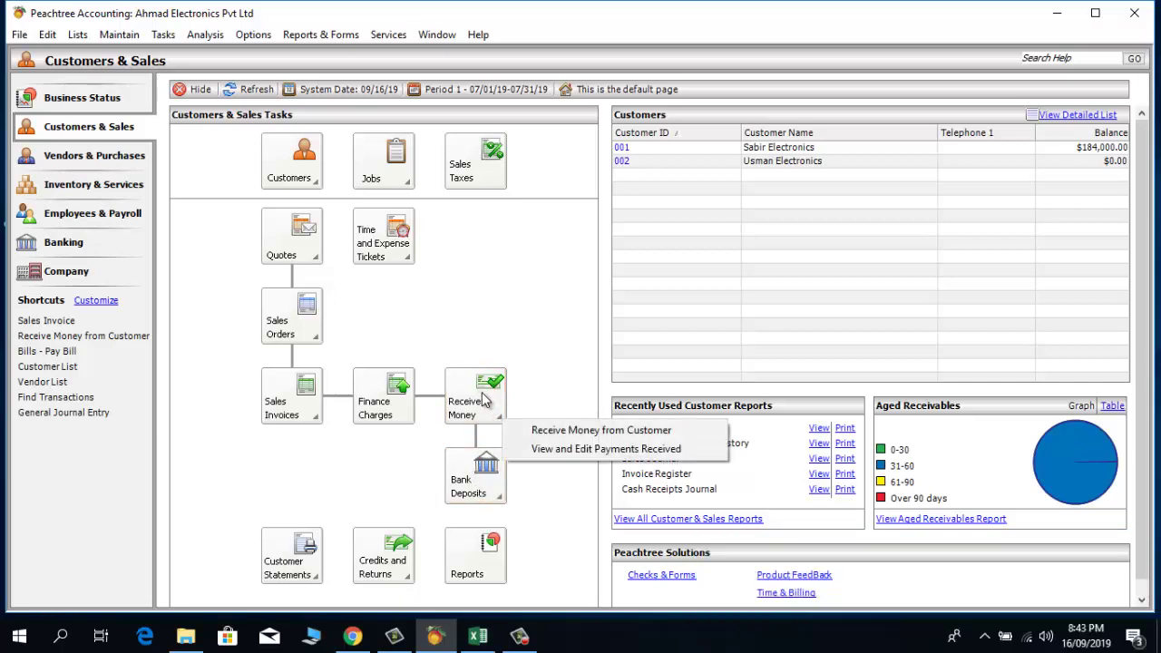
{"action": "left_click", "coordinate": [539, 434]}
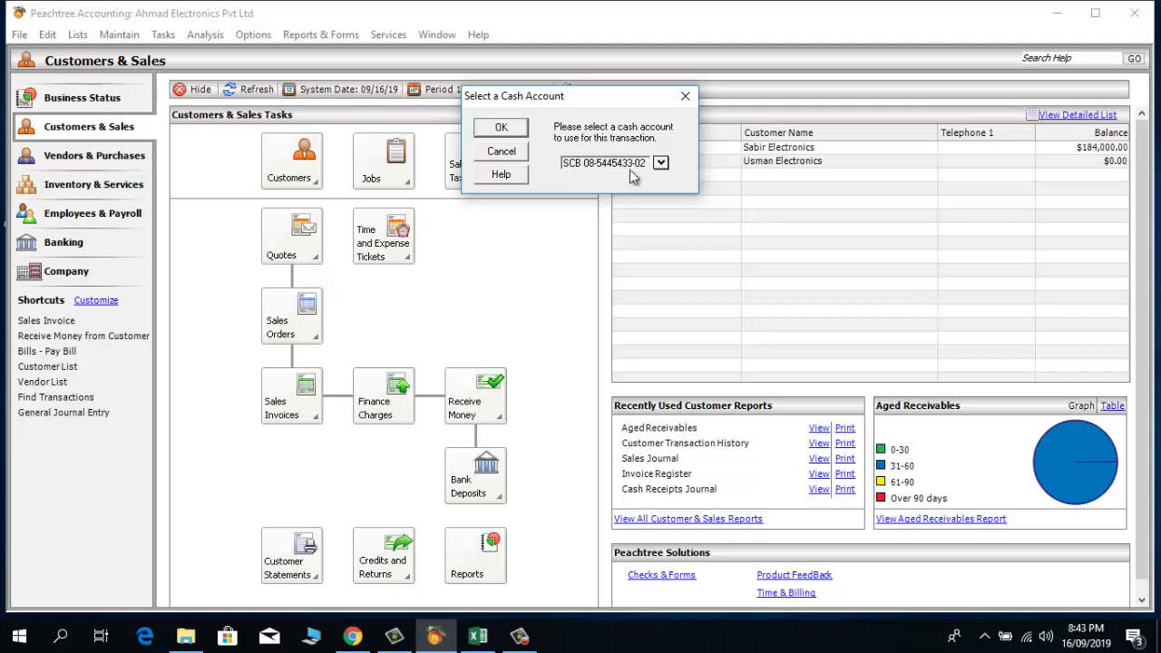
{"action": "left_click", "coordinate": [662, 165]}
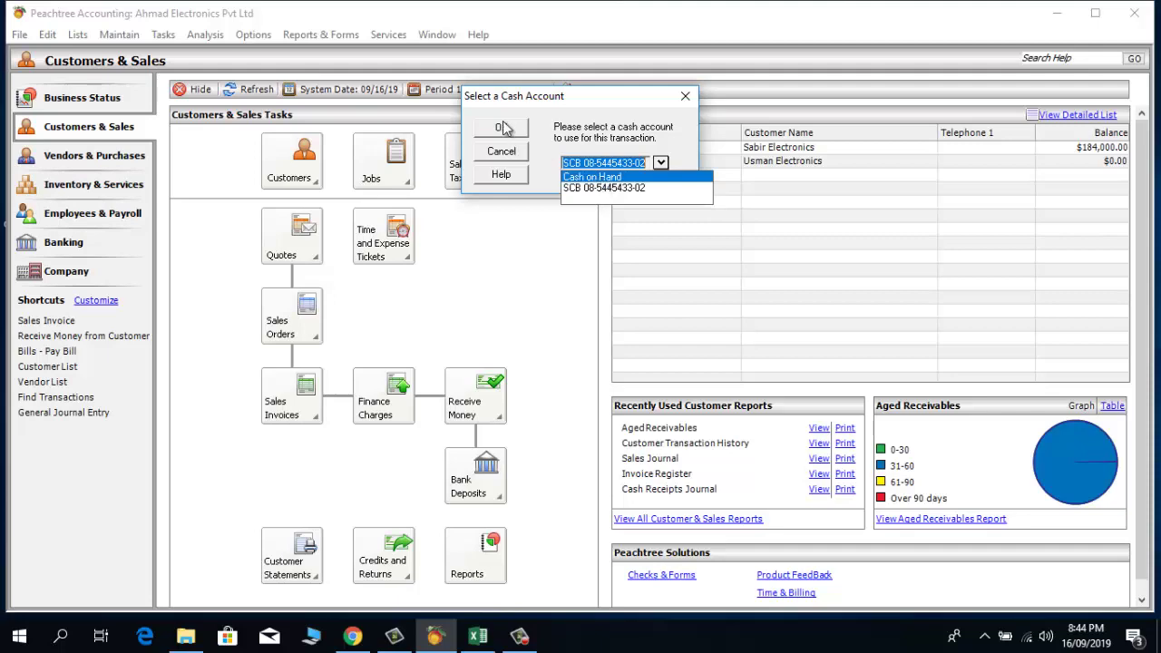
{"action": "left_click", "coordinate": [544, 144]}
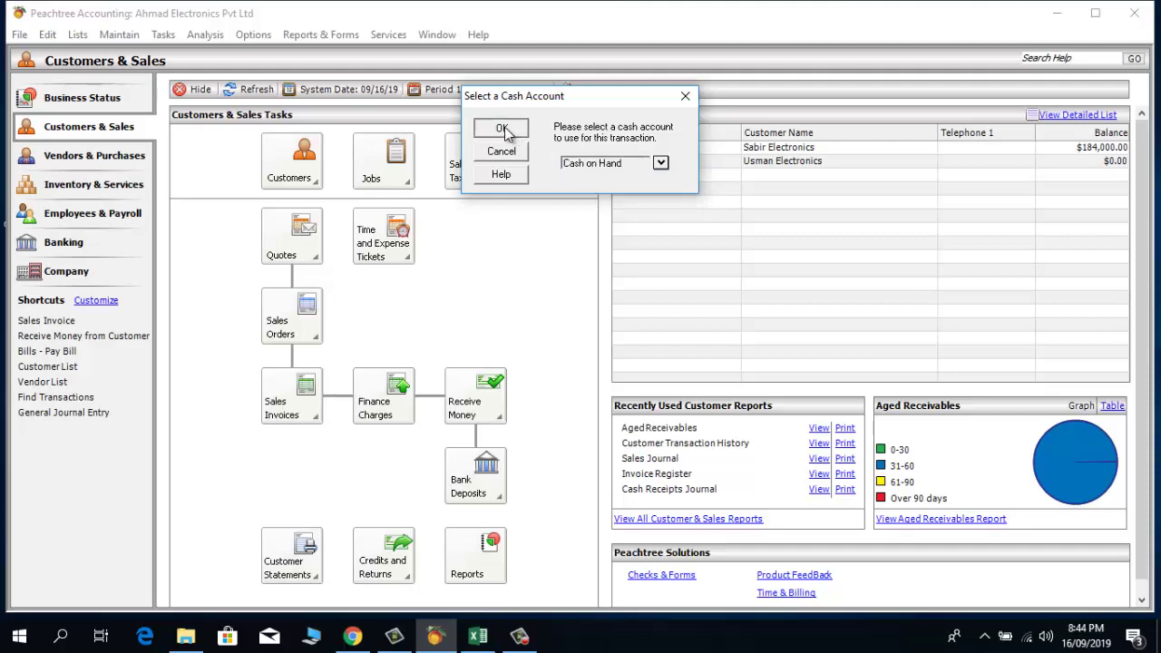
{"action": "left_click", "coordinate": [506, 130]}
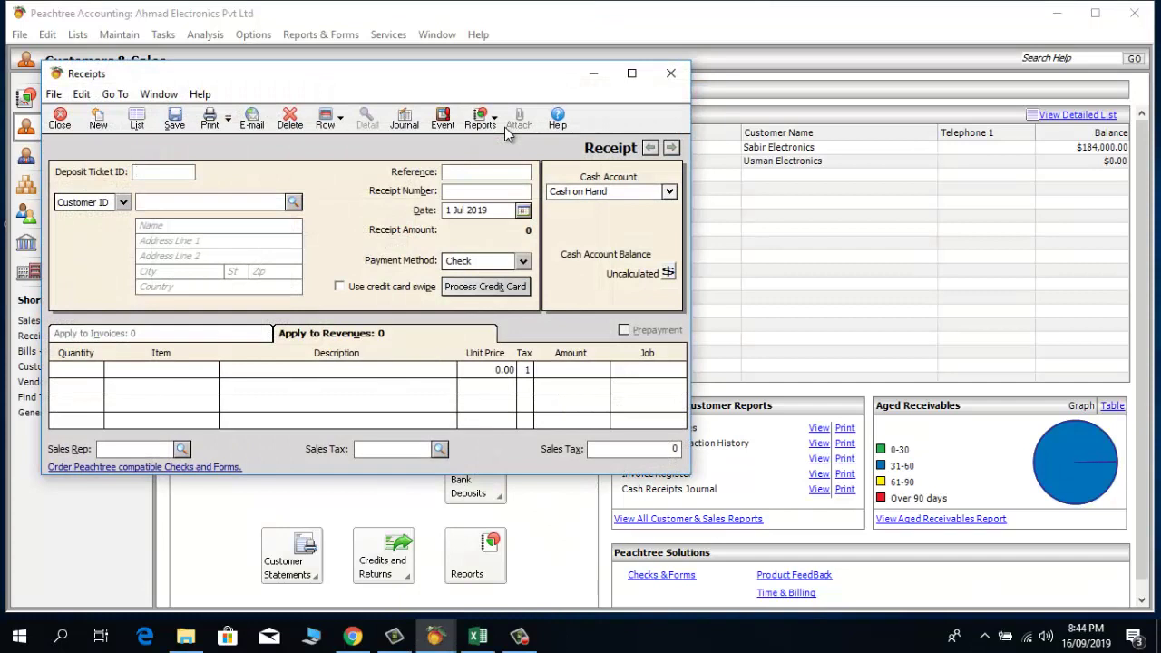
Step: Select Sabir Electronics as customer, enter reference 01, and recalculate to show invoice 01 due 184000
{"action": "left_click", "coordinate": [293, 201]}
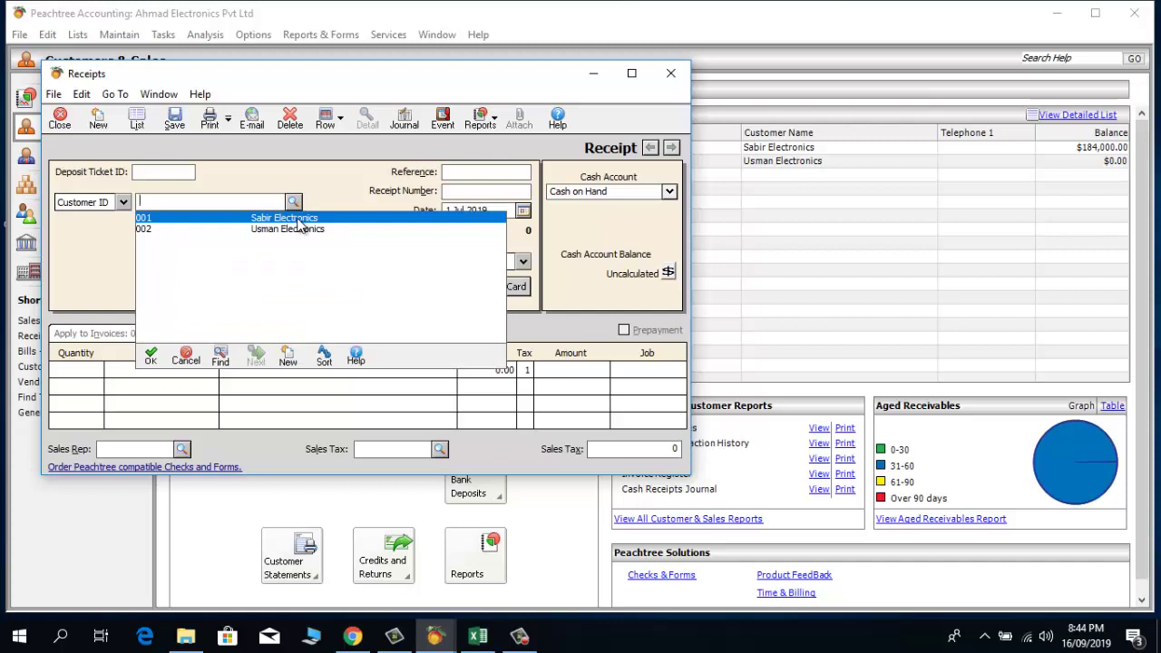
{"action": "double_click", "coordinate": [299, 223]}
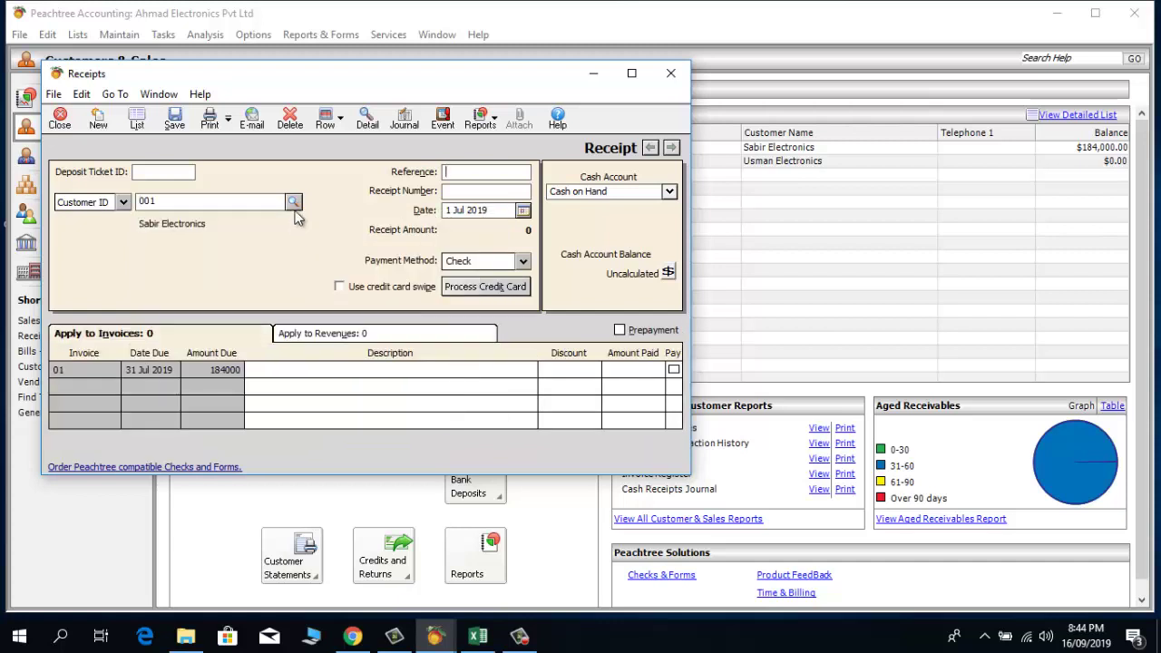
{"action": "left_click", "coordinate": [295, 209]}
{"action": "double_click", "coordinate": [290, 231]}
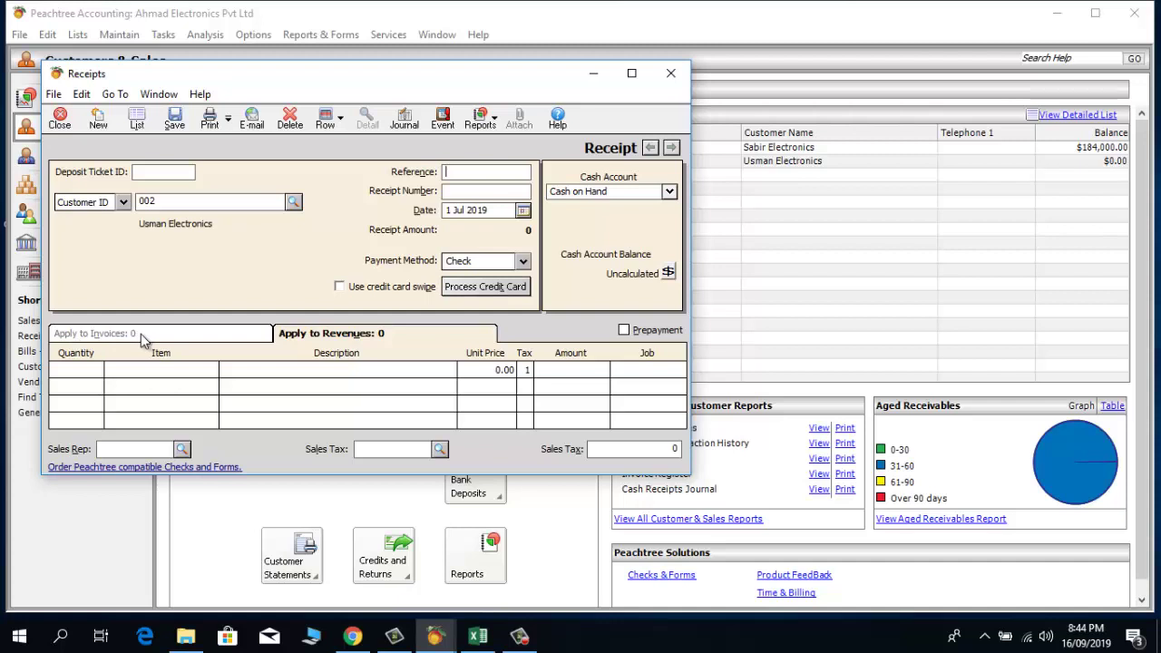
{"action": "left_click", "coordinate": [293, 202]}
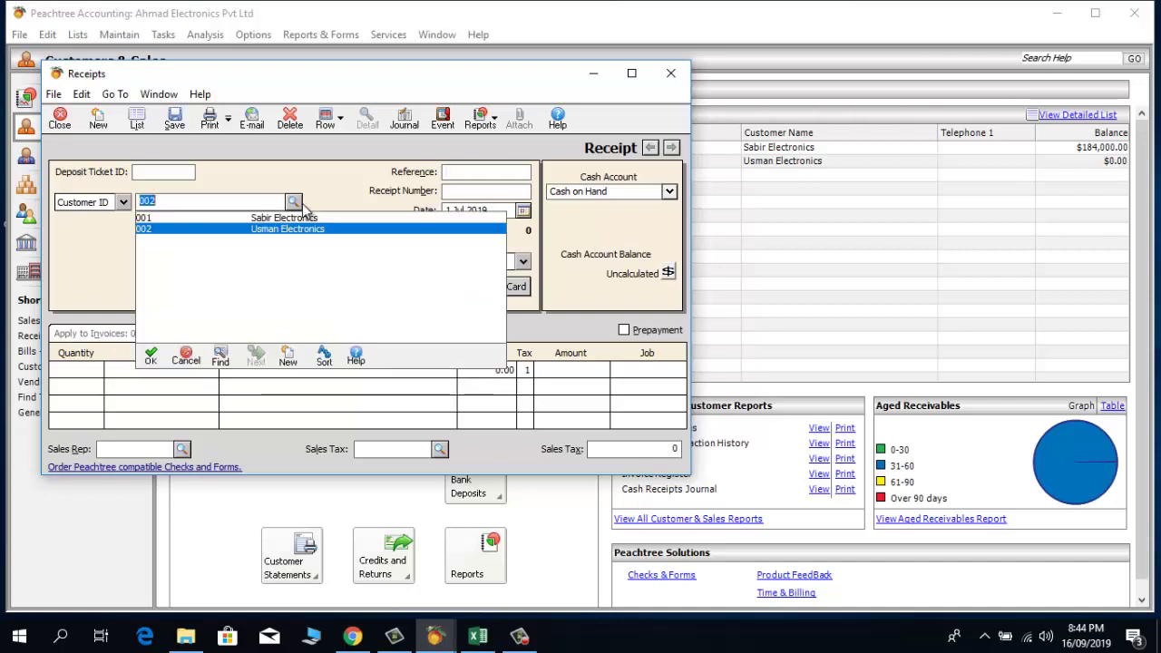
{"action": "double_click", "coordinate": [290, 218]}
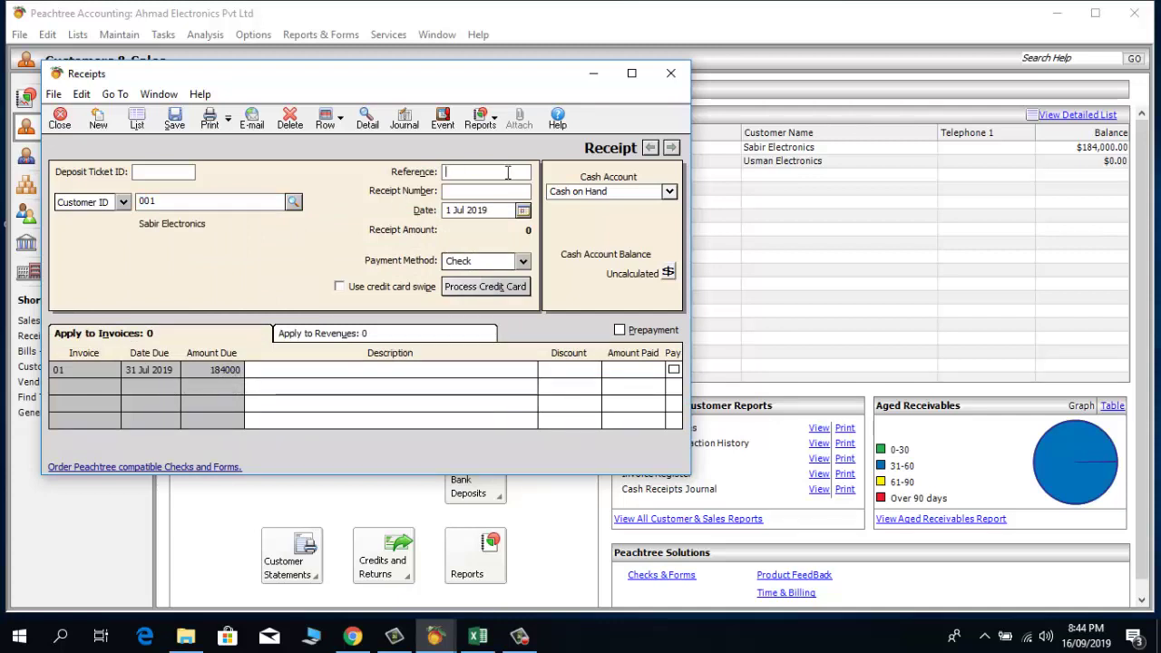
{"action": "type", "text": "01"}
{"action": "left_click", "coordinate": [669, 273]}
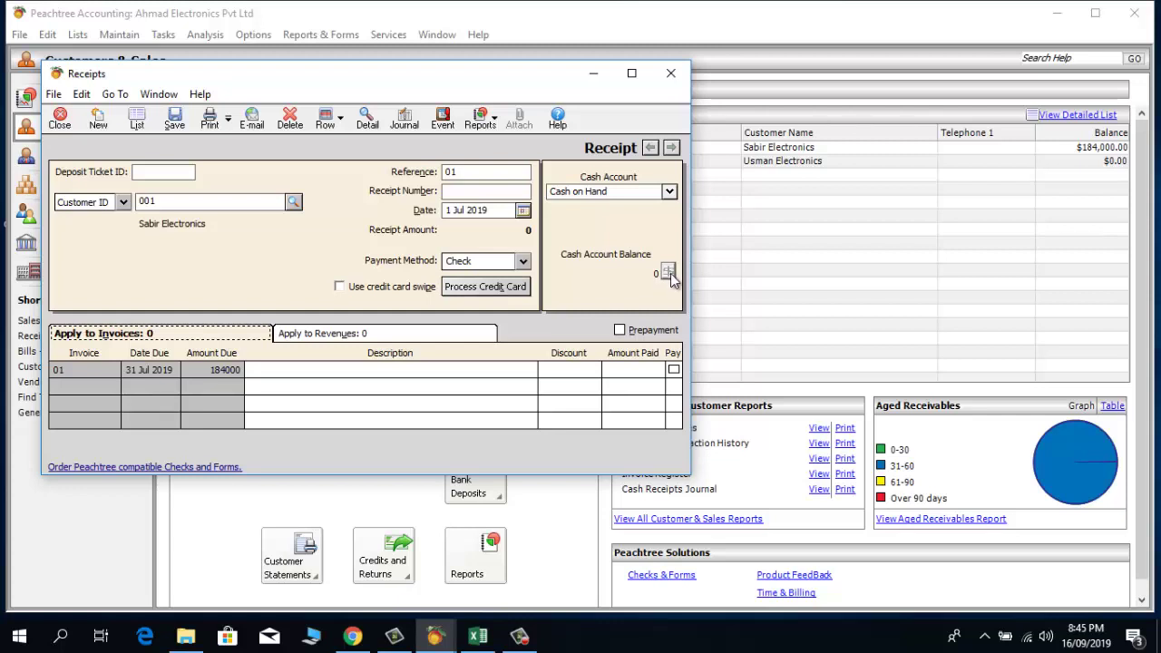
Step: Apply 100000 to invoice 01, described 'Cash Received As Partial Payment', and save the receipt
{"action": "left_click", "coordinate": [281, 371]}
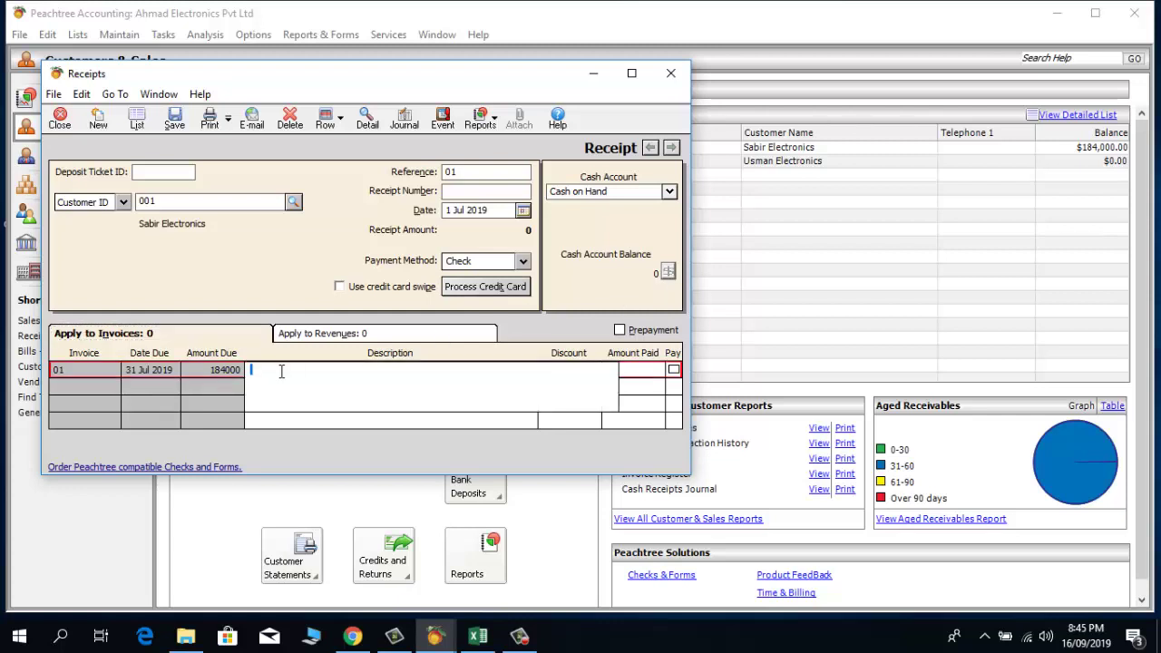
{"action": "type", "text": "Cash Received As Patial"}
{"action": "key", "text": "BackSpace"}
{"action": "key", "text": "BackSpace"}
{"action": "key", "text": "BackSpace"}
{"action": "key", "text": "BackSpace"}
{"action": "key", "text": "BackSpace"}
{"action": "type", "text": "rtial Pay"}
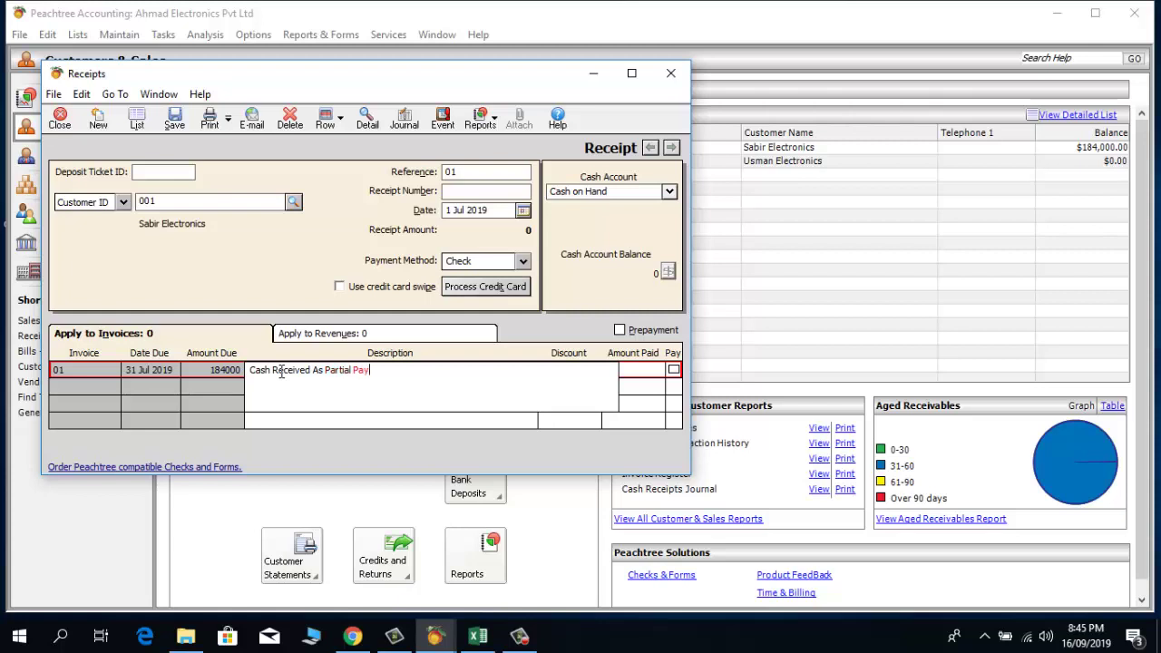
{"action": "type", "text": "ment"}
{"action": "key", "text": "Tab"}
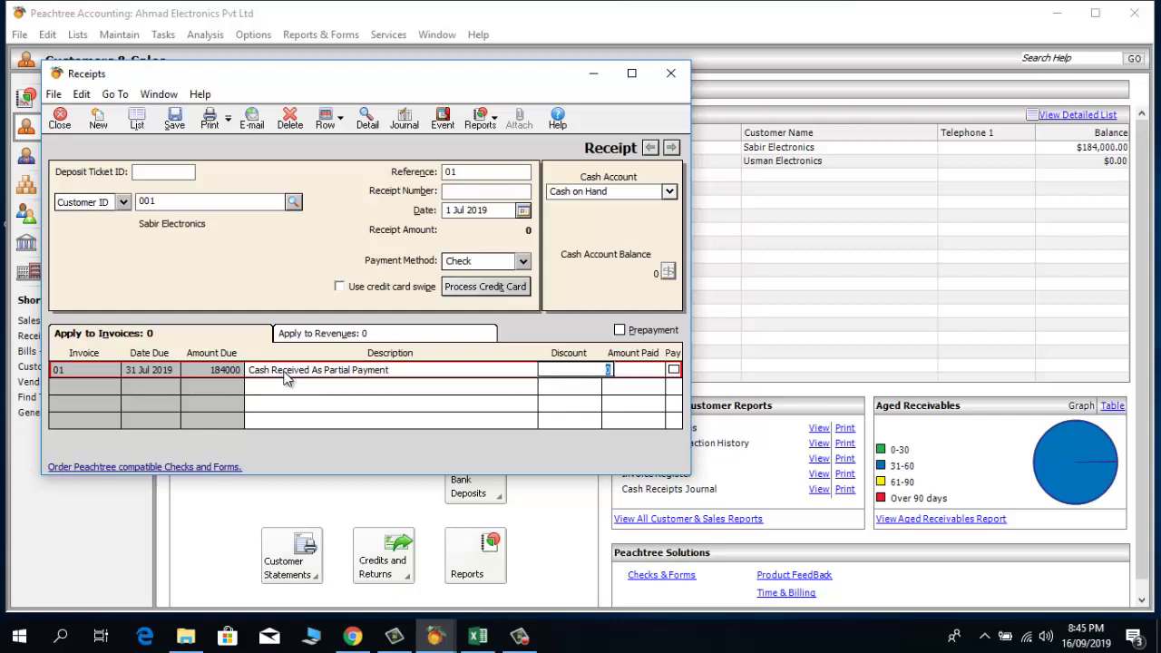
{"action": "key", "text": "Tab"}
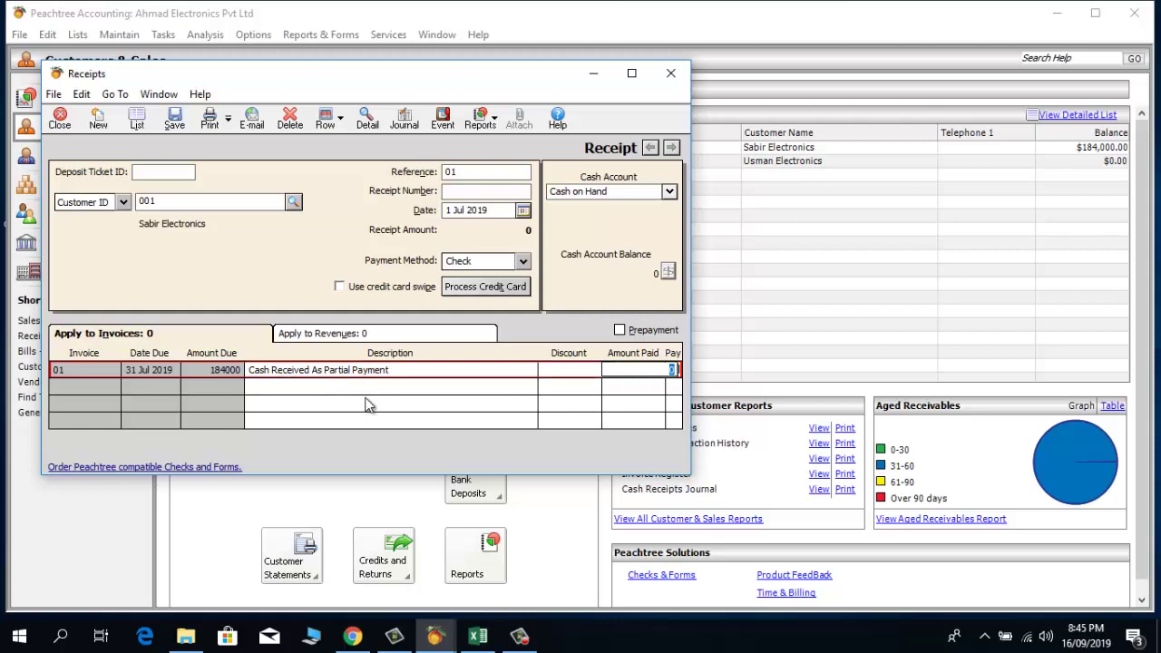
{"action": "type", "text": "100000"}
{"action": "key", "text": "Tab"}
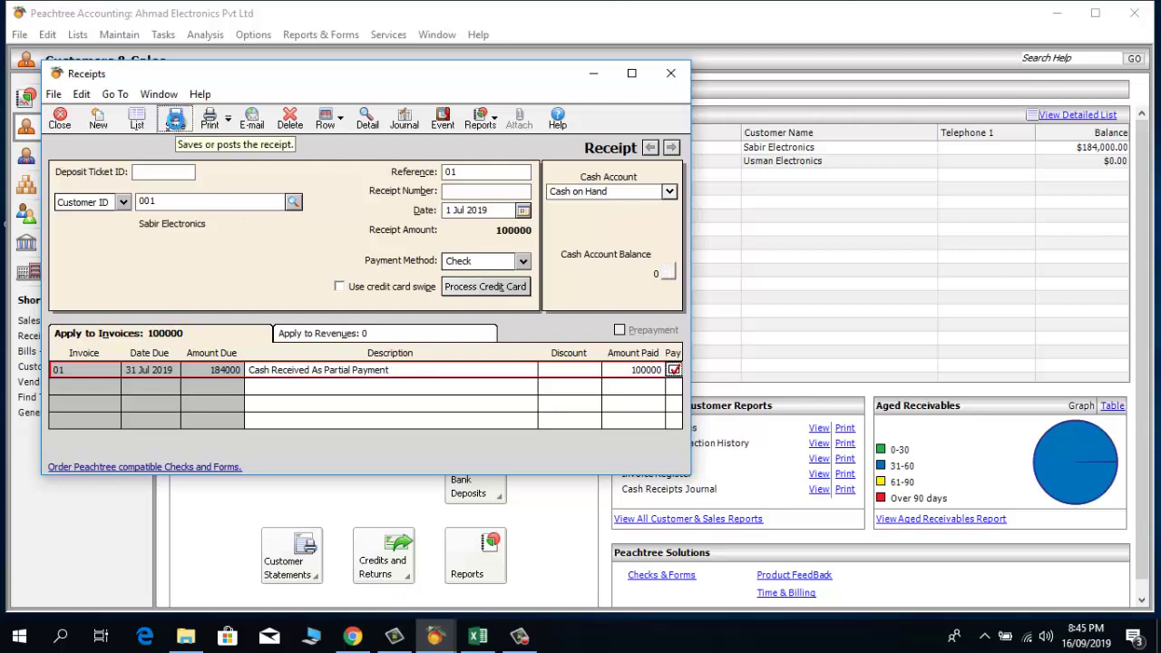
{"action": "left_click", "coordinate": [175, 121]}
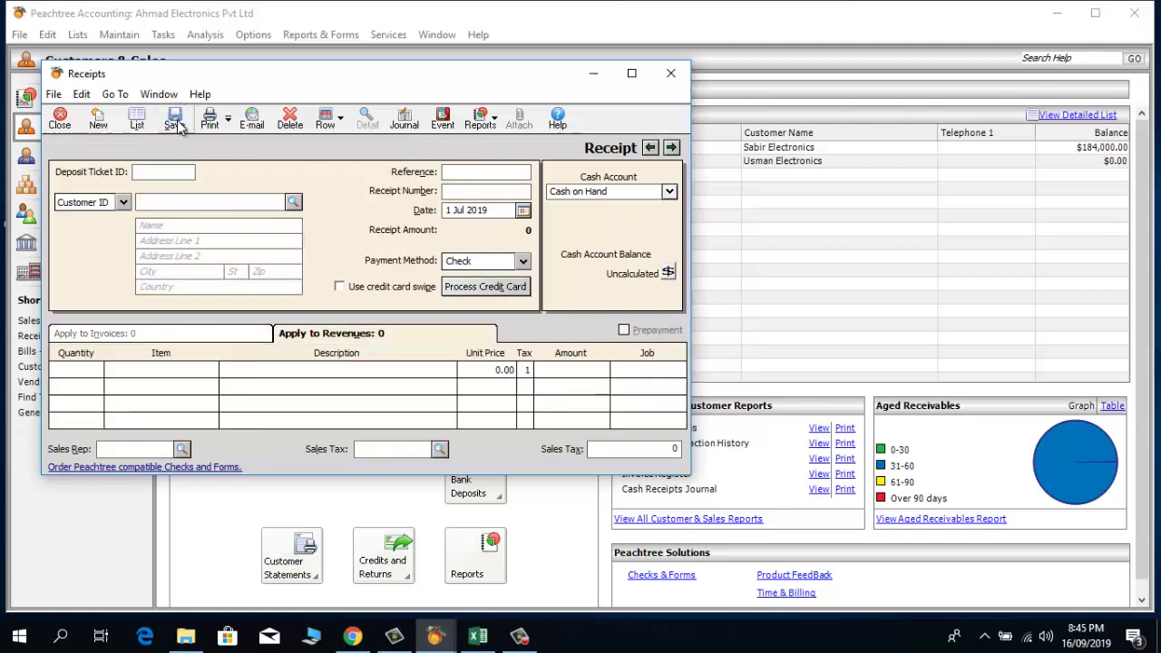
Step: Close the receipt, refresh balances to $84,000.00, and confirm the deposit selection and Deposit List are empty
{"action": "left_click", "coordinate": [672, 74]}
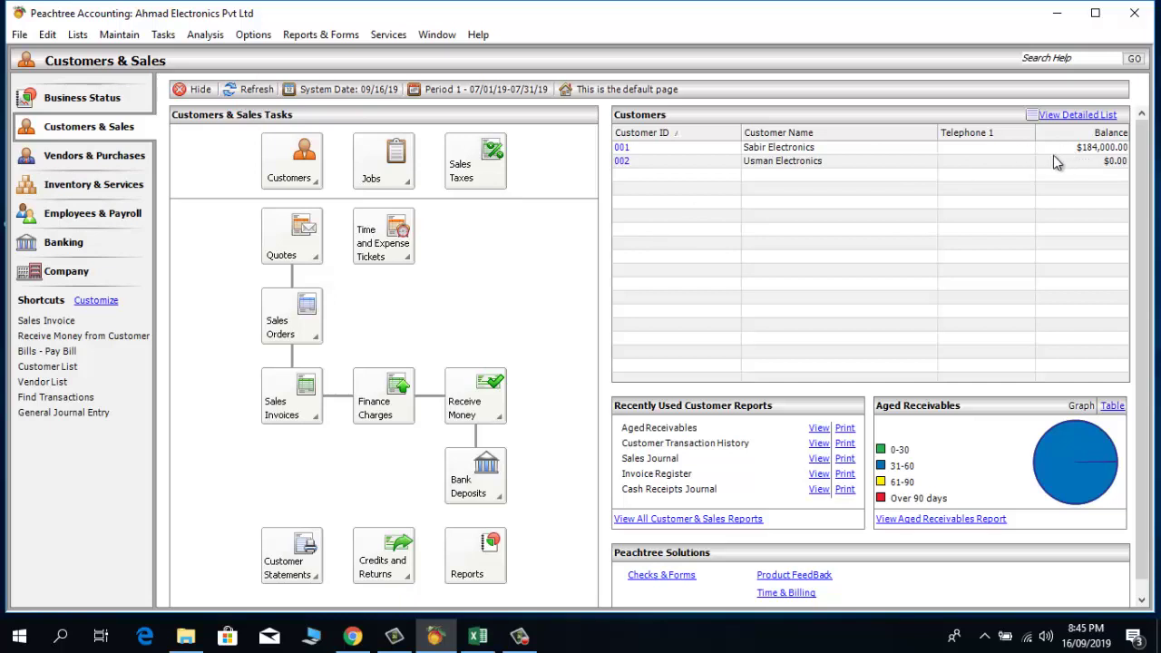
{"action": "left_click", "coordinate": [251, 91]}
{"action": "left_click", "coordinate": [472, 490]}
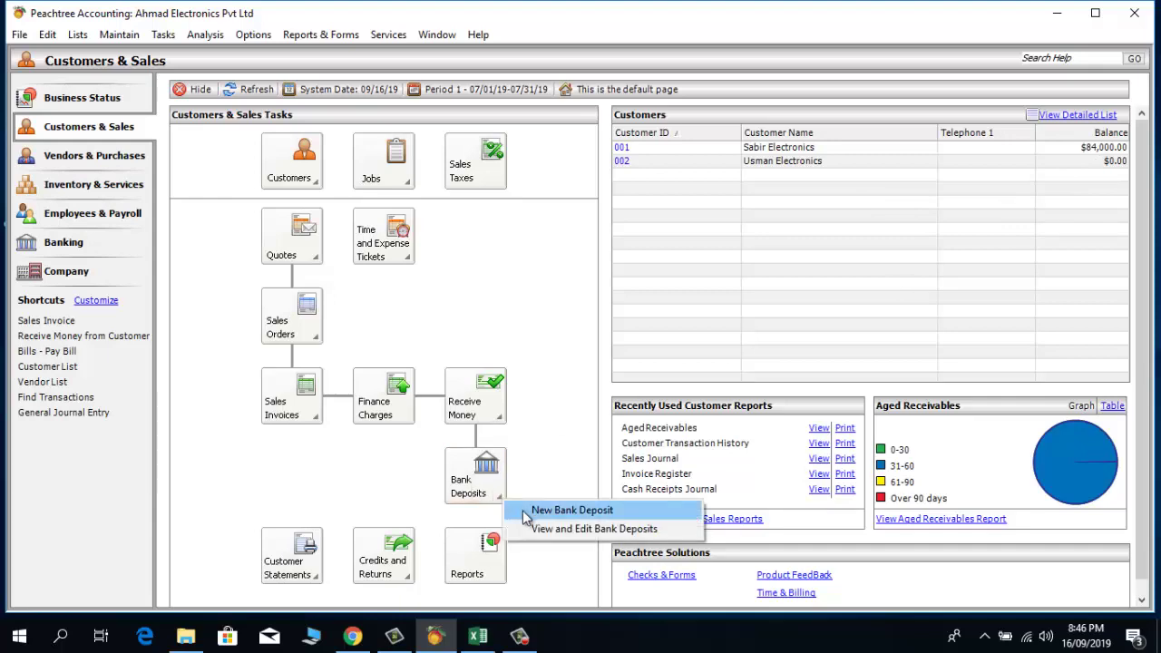
{"action": "left_click", "coordinate": [570, 511]}
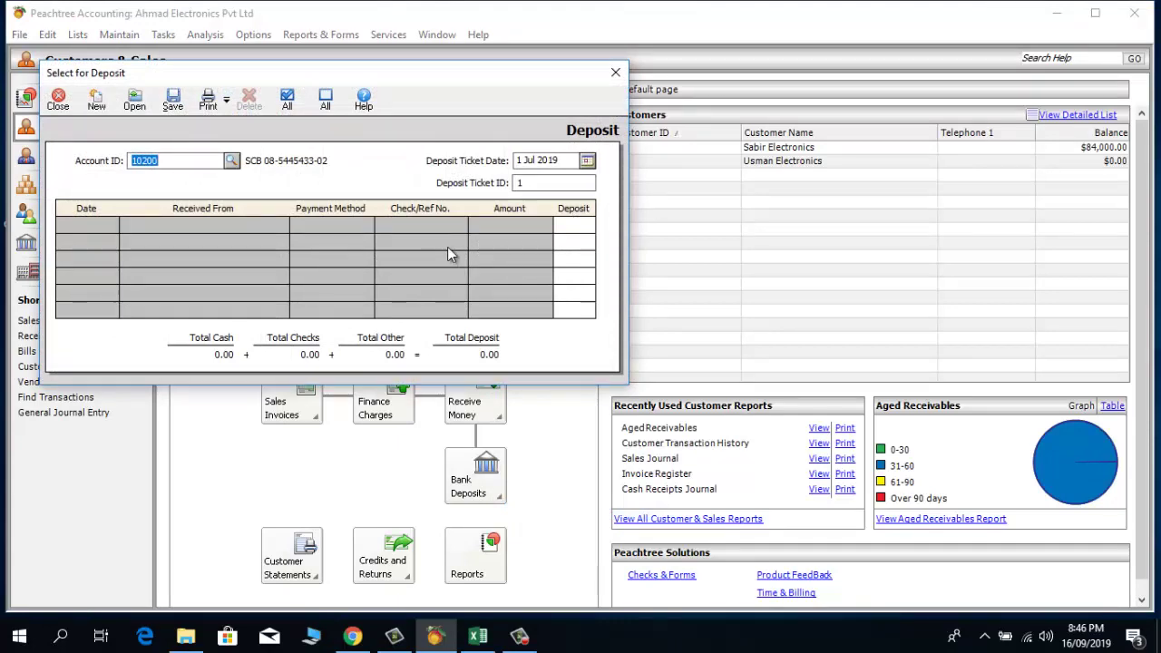
{"action": "left_click", "coordinate": [615, 73]}
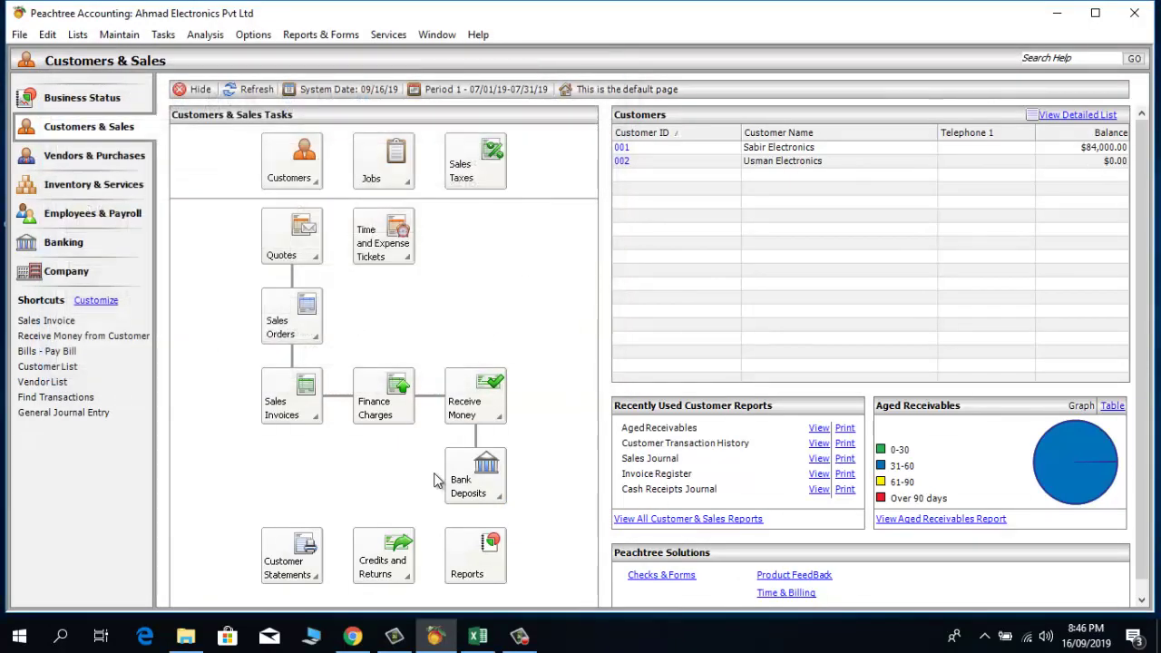
{"action": "left_click", "coordinate": [463, 484]}
{"action": "left_click", "coordinate": [530, 531]}
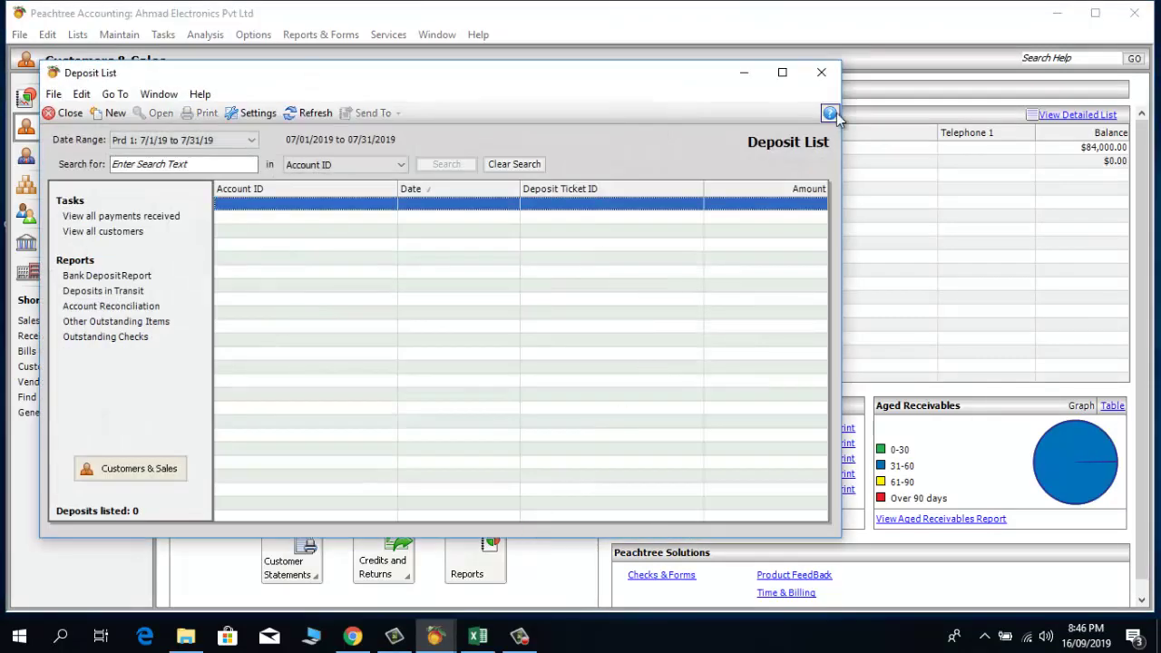
{"action": "left_click", "coordinate": [822, 74]}
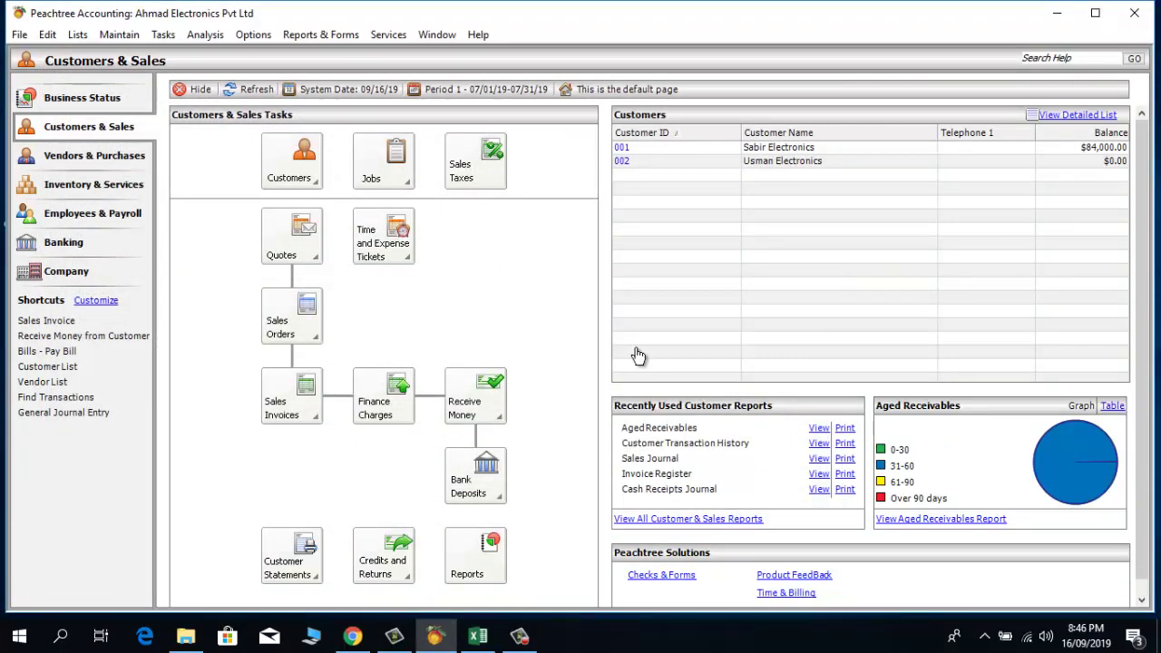
Step: Delete the $100,000 receipt for customer 001 and refresh so the balance returns to $184,000.00
{"action": "left_click", "coordinate": [481, 402]}
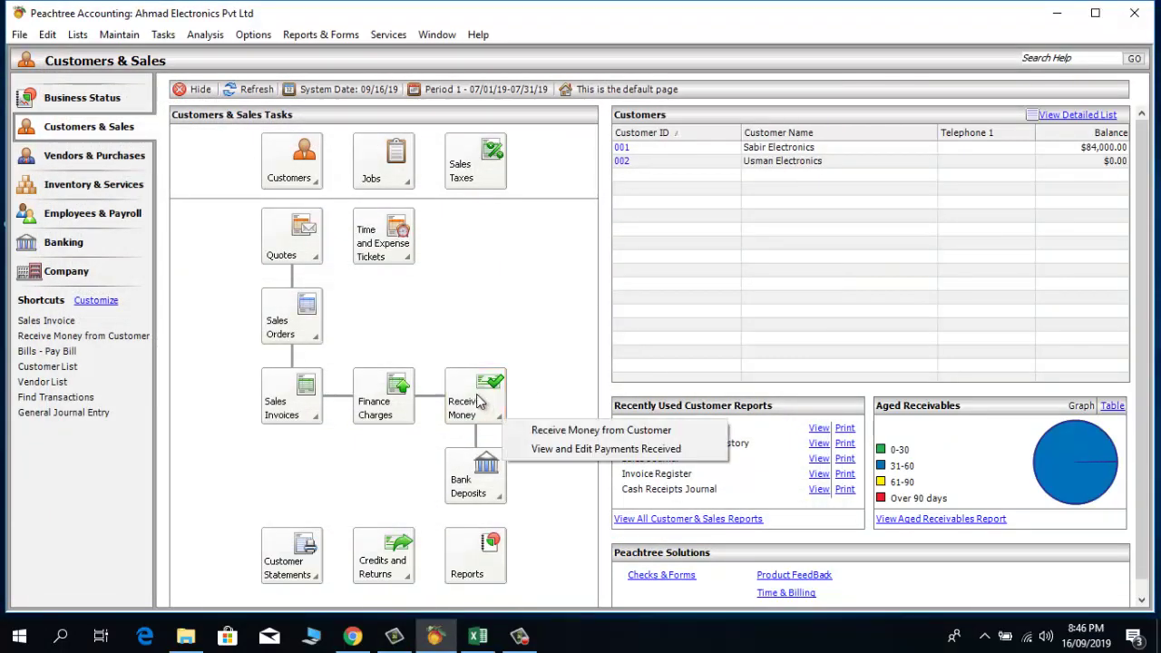
{"action": "left_click", "coordinate": [541, 450]}
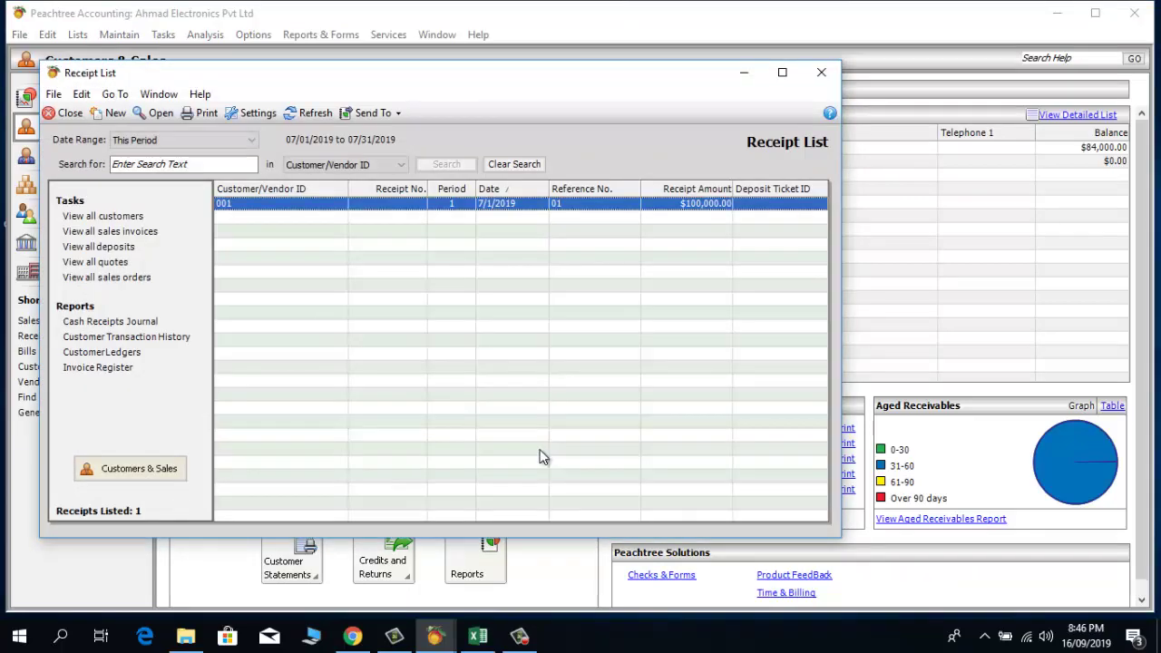
{"action": "double_click", "coordinate": [310, 207]}
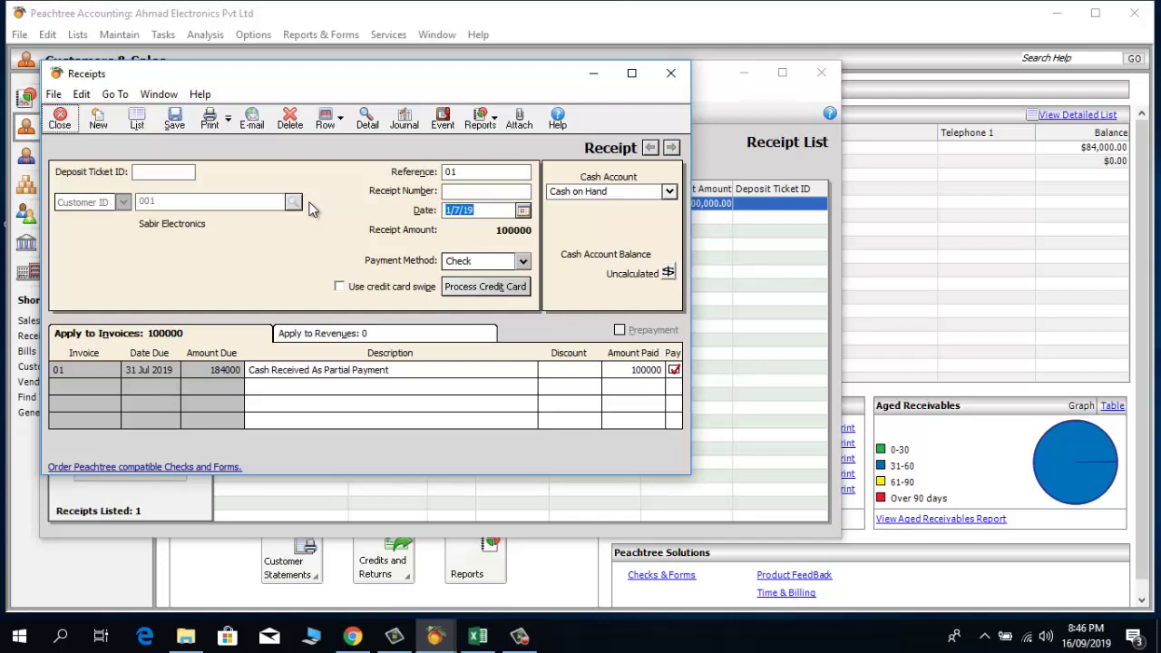
{"action": "left_click", "coordinate": [290, 118]}
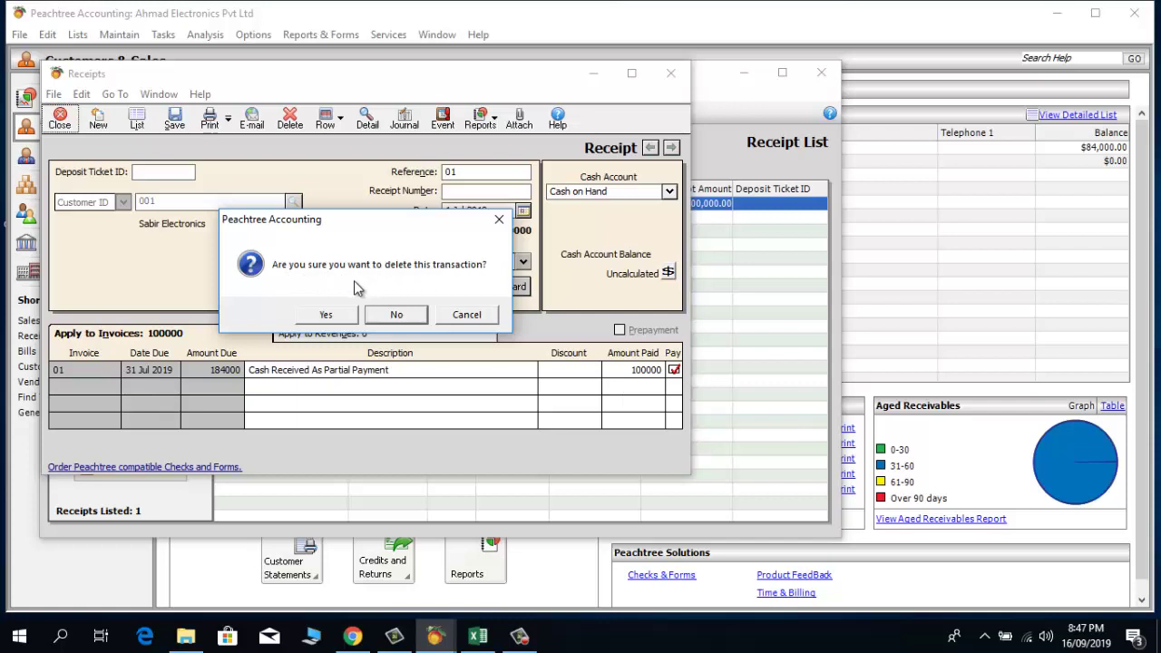
{"action": "left_click", "coordinate": [314, 320]}
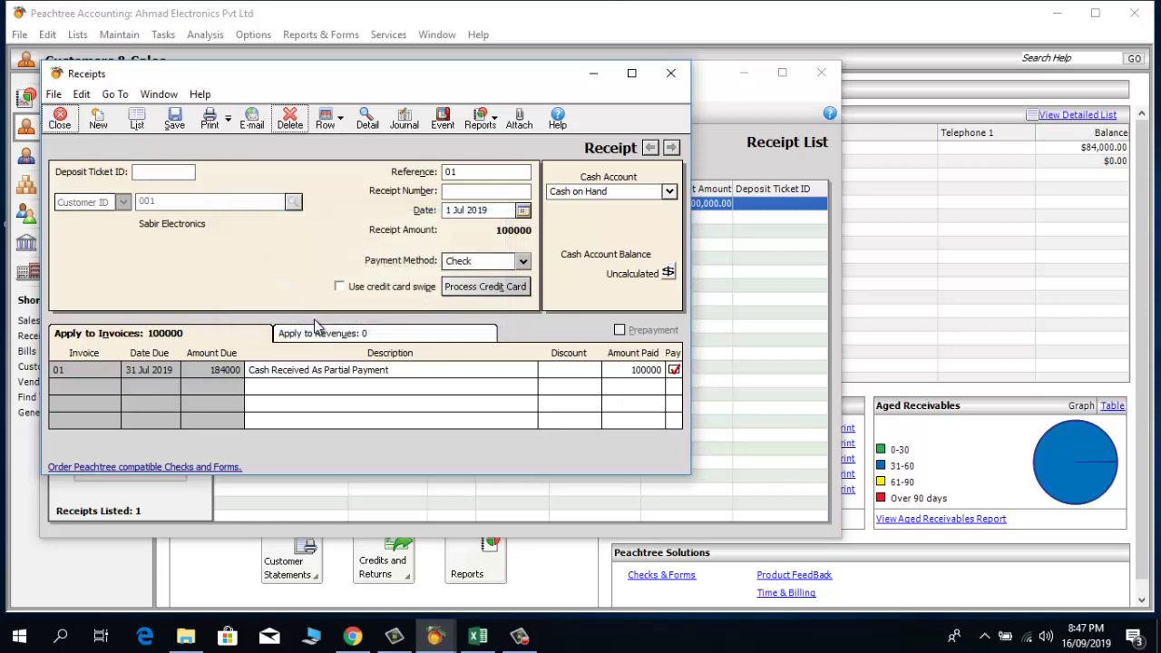
{"action": "left_click", "coordinate": [672, 80]}
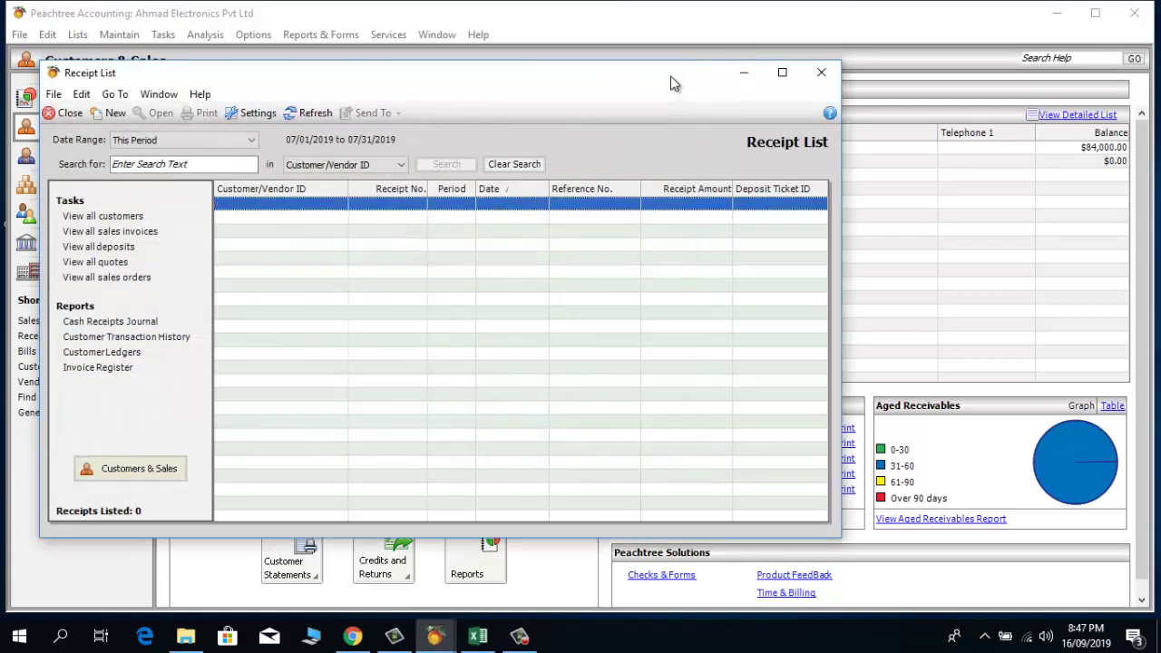
{"action": "left_click", "coordinate": [822, 74]}
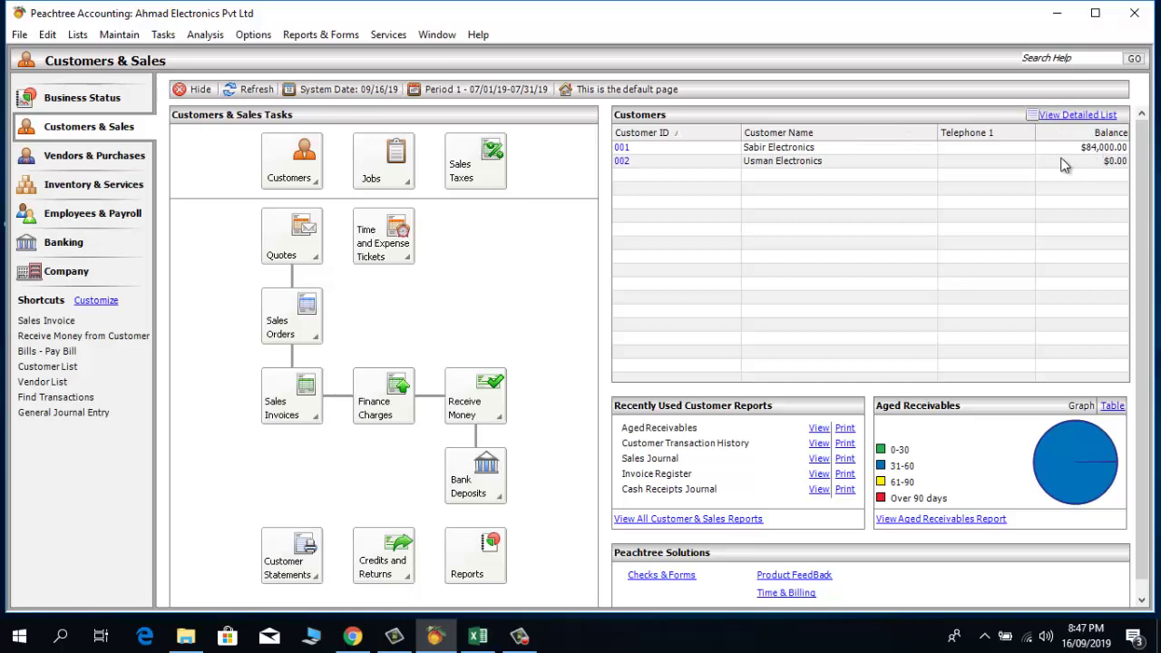
{"action": "left_click", "coordinate": [253, 95]}
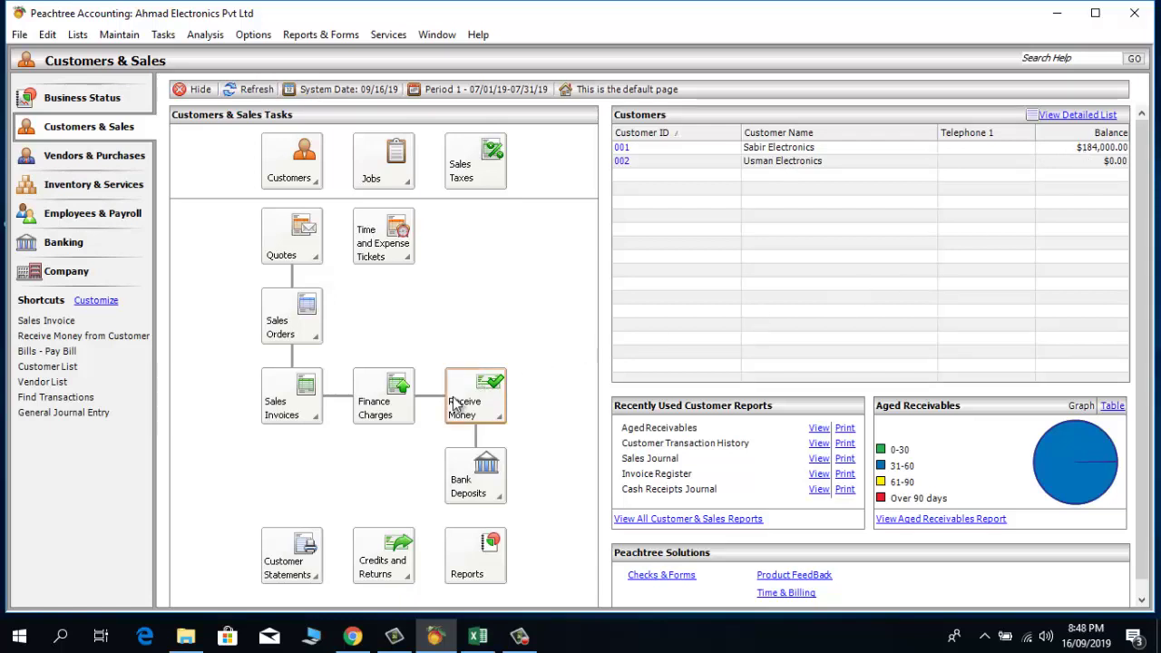
Step: Begin a new customer receipt with the SCB bank account as its cash account
{"action": "left_click", "coordinate": [479, 397]}
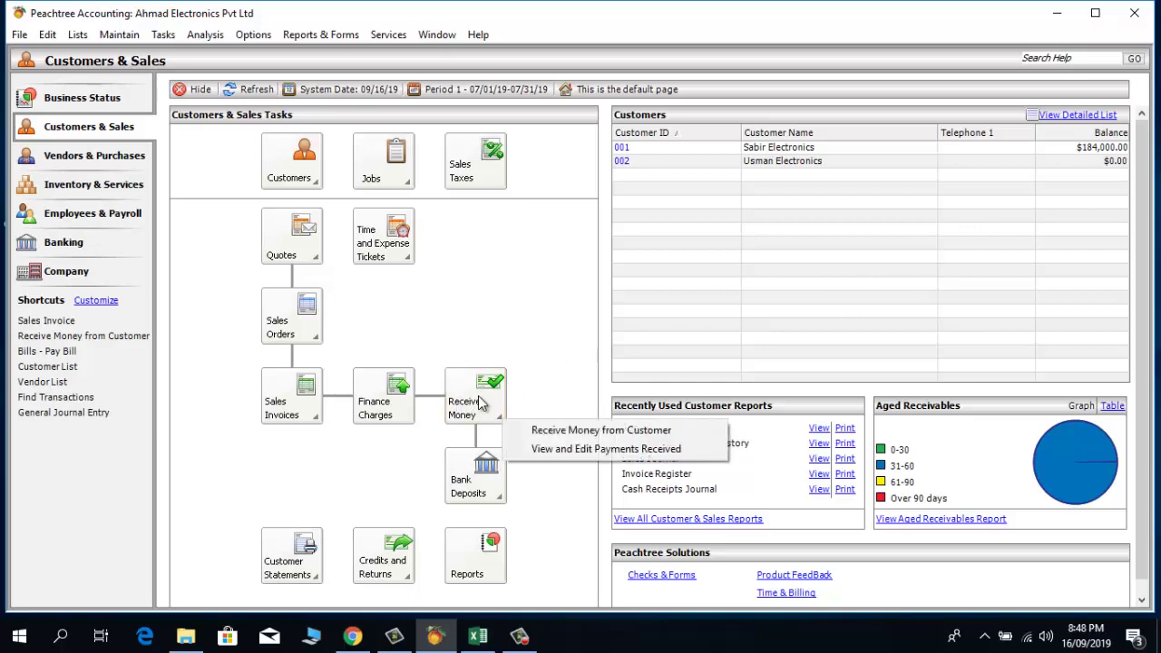
{"action": "left_click", "coordinate": [536, 436]}
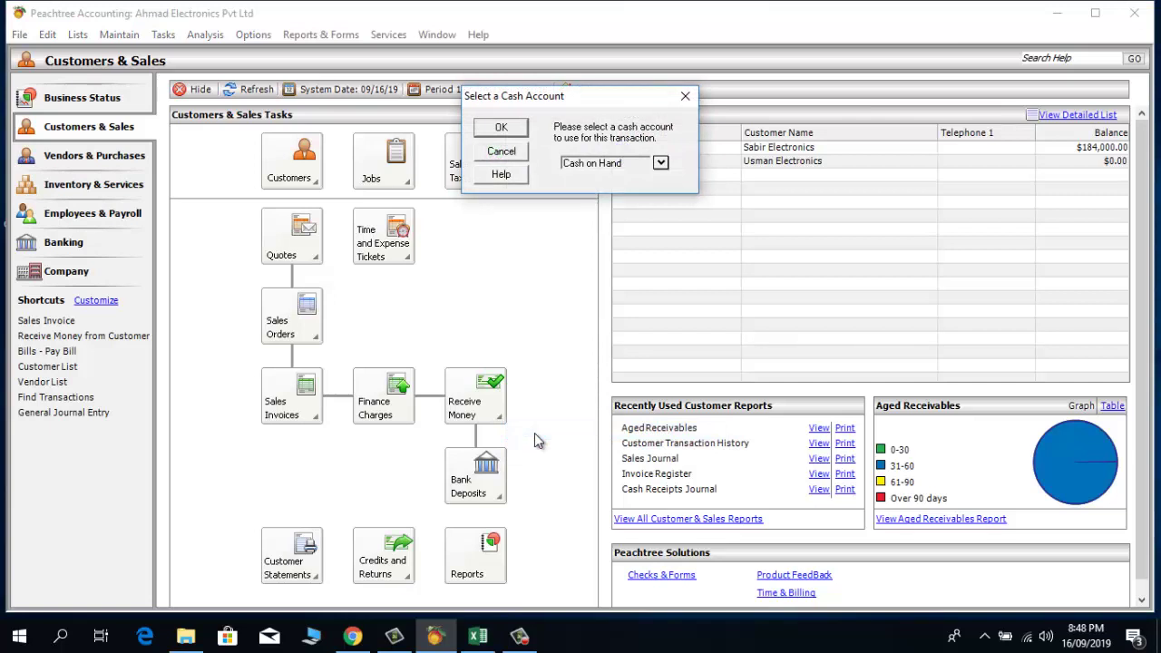
{"action": "left_click", "coordinate": [665, 167]}
{"action": "left_click", "coordinate": [661, 165]}
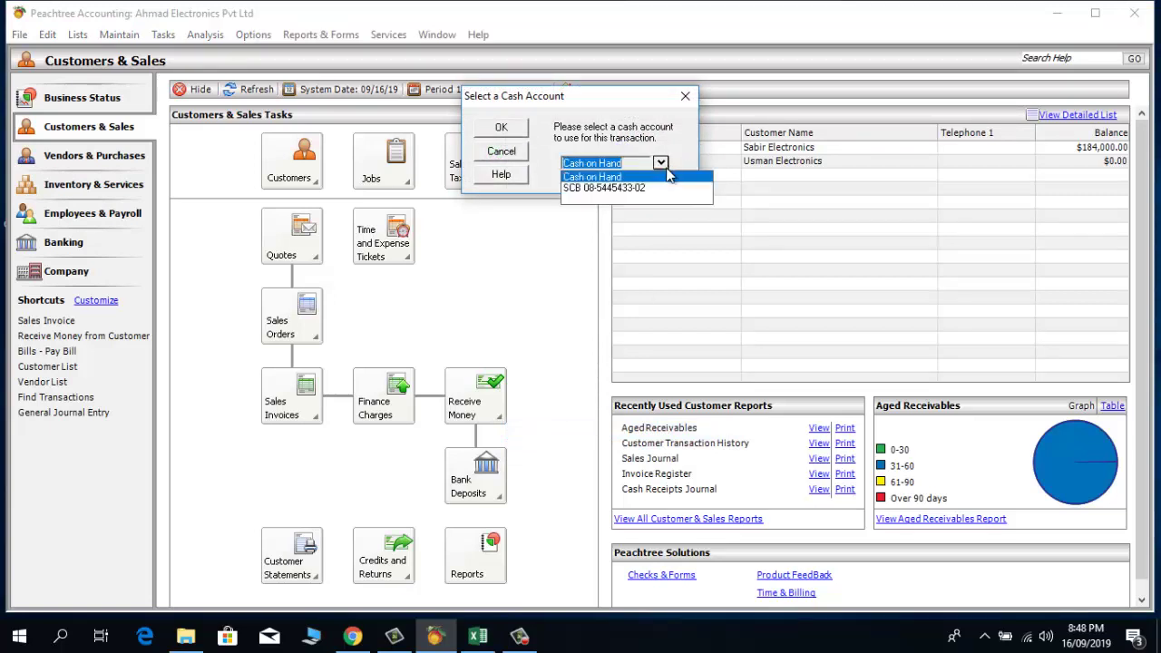
{"action": "left_click", "coordinate": [647, 188]}
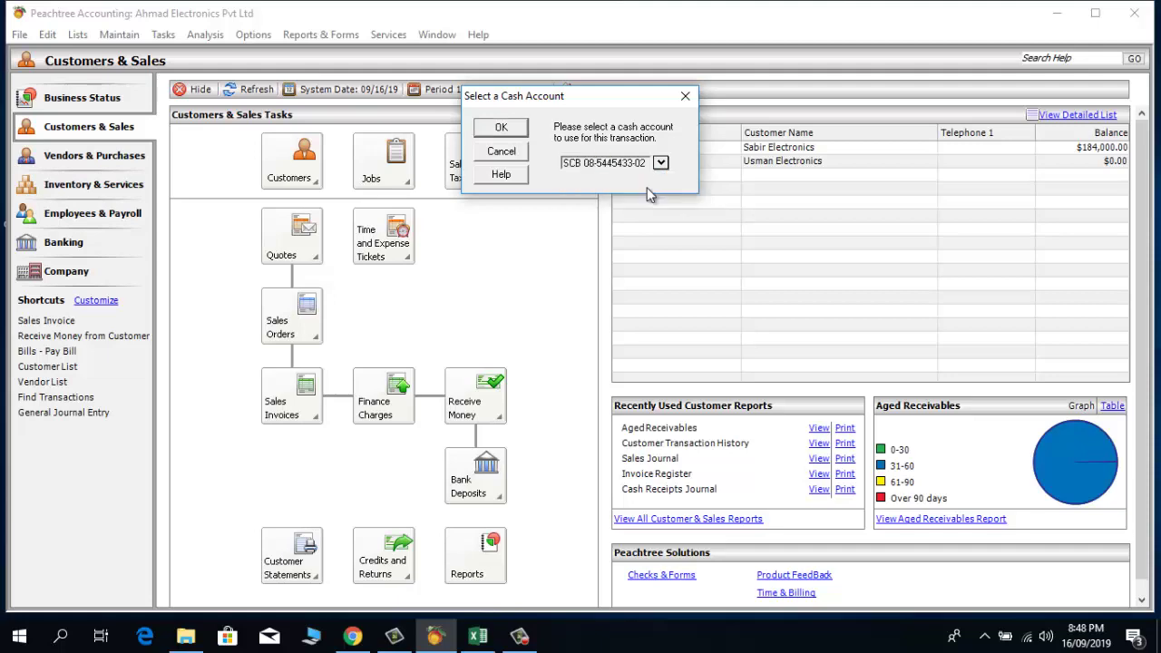
{"action": "left_click", "coordinate": [501, 127]}
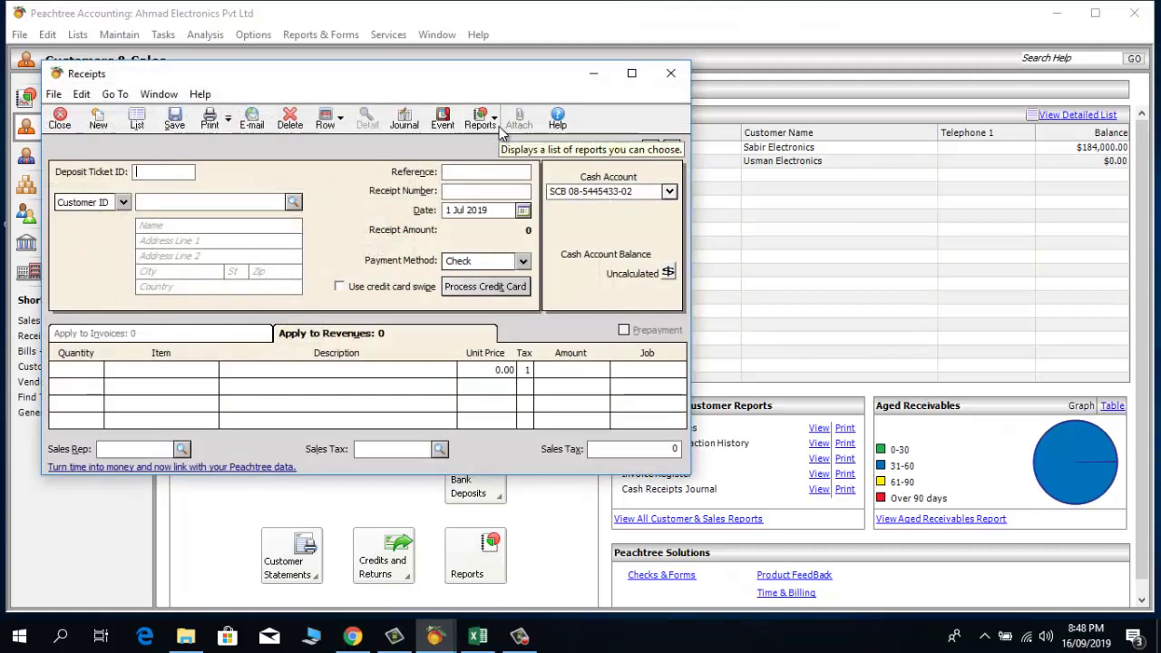
Step: Select Sabir Electronics as the customer with receipt reference 001
{"action": "left_click", "coordinate": [293, 201]}
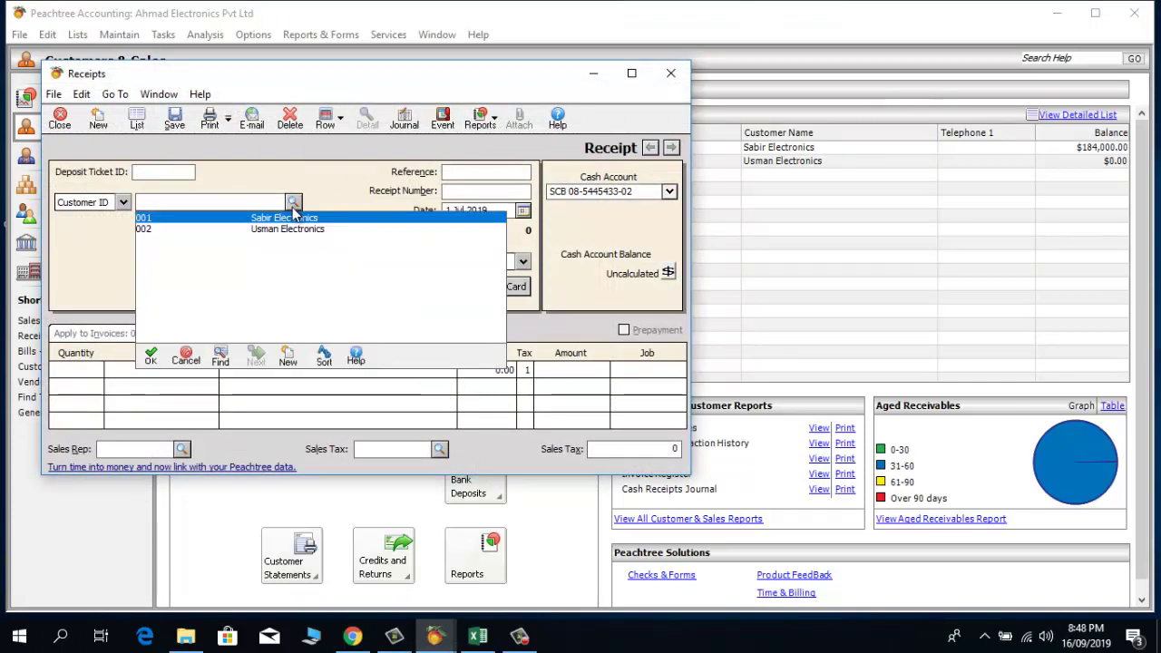
{"action": "double_click", "coordinate": [293, 219]}
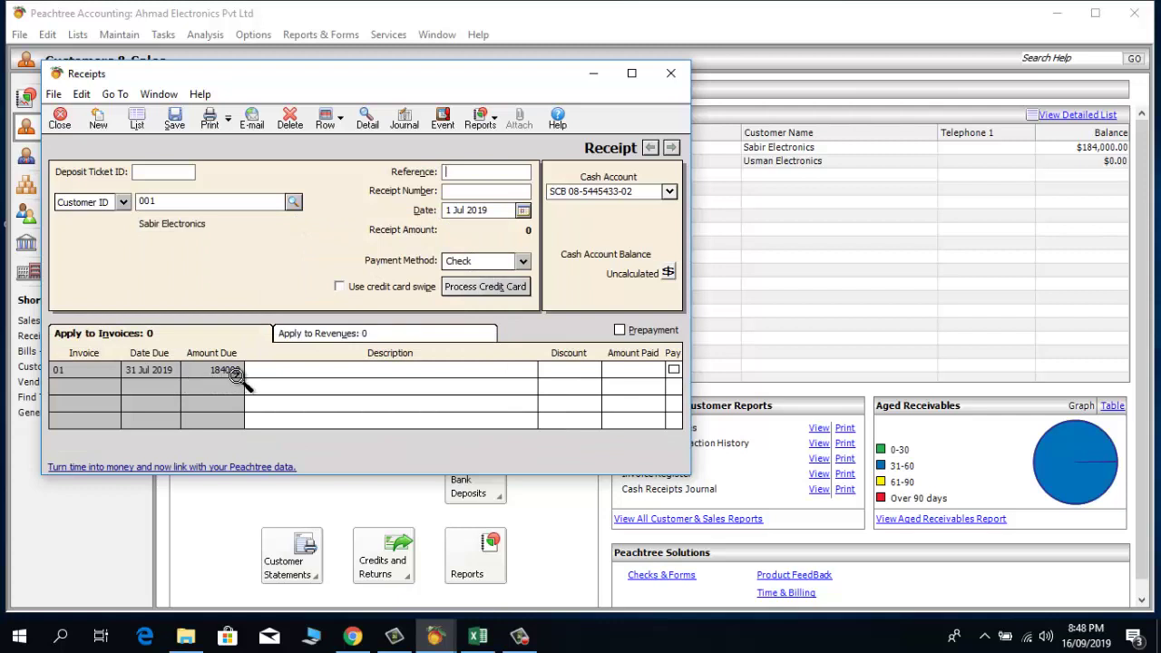
{"action": "left_click", "coordinate": [497, 171]}
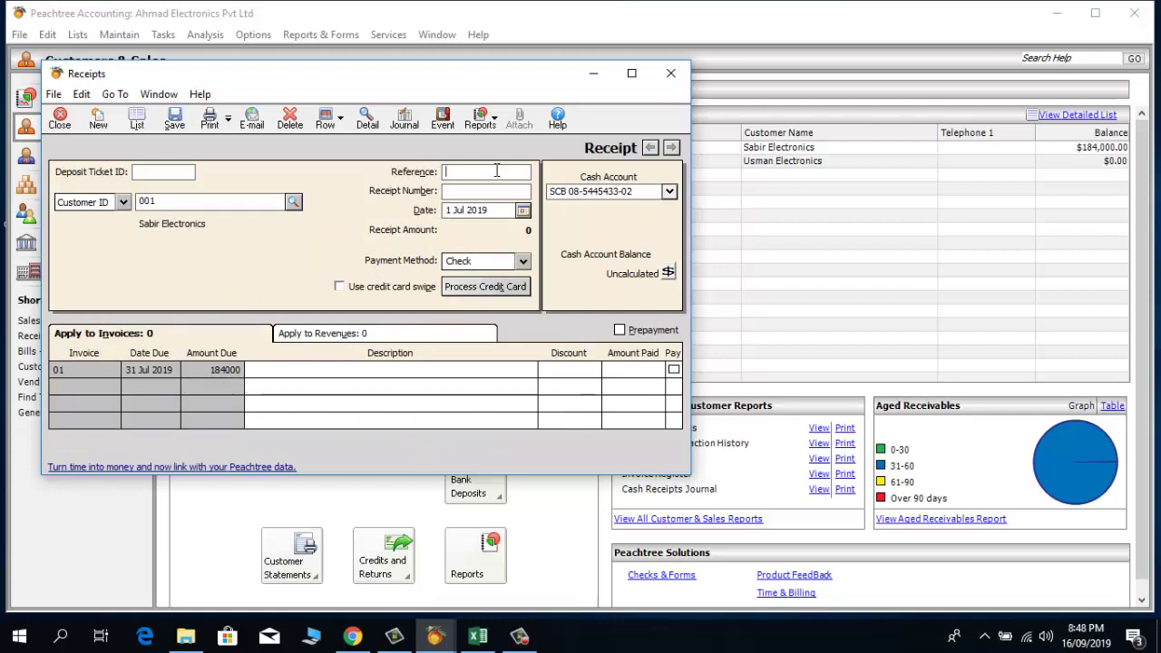
{"action": "type", "text": "001"}
Step: Pay 100000 on invoice 01, described as an ABL cheque received as partial payment, and recalculate the balance
{"action": "left_click", "coordinate": [330, 367]}
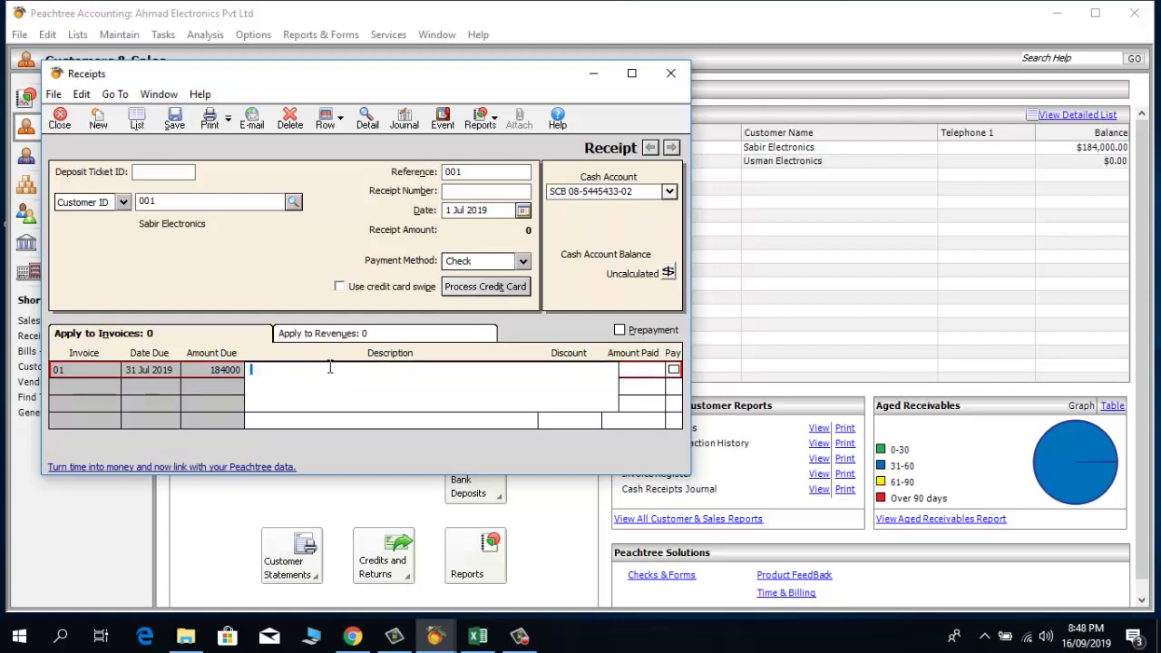
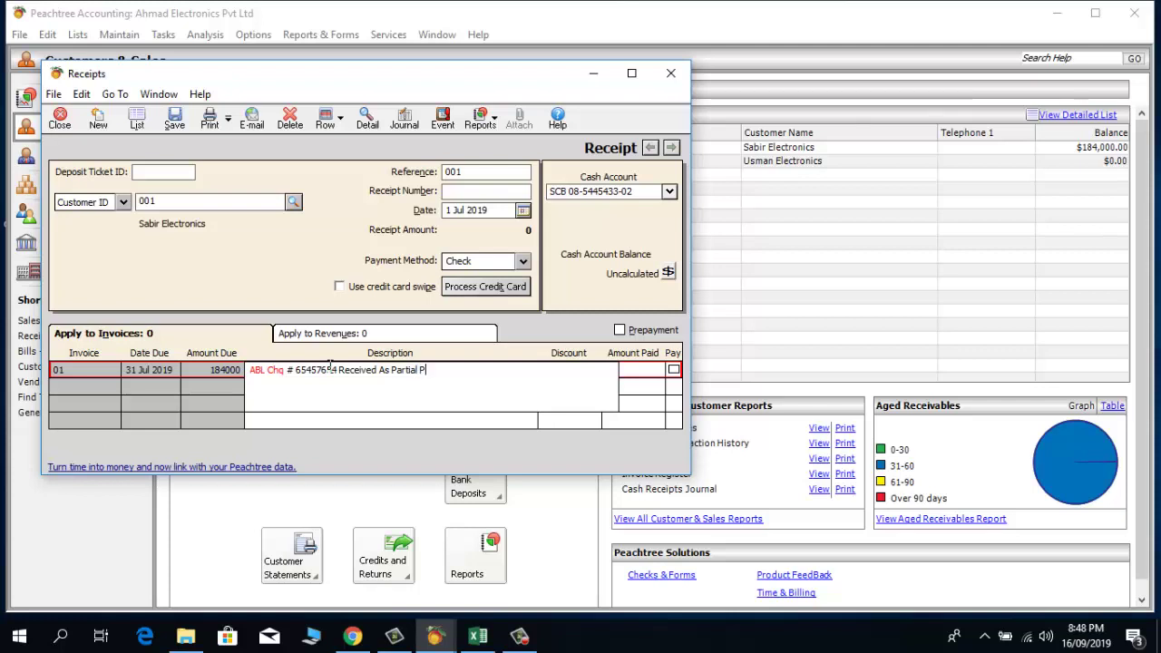
{"action": "key", "text": "Tab"}
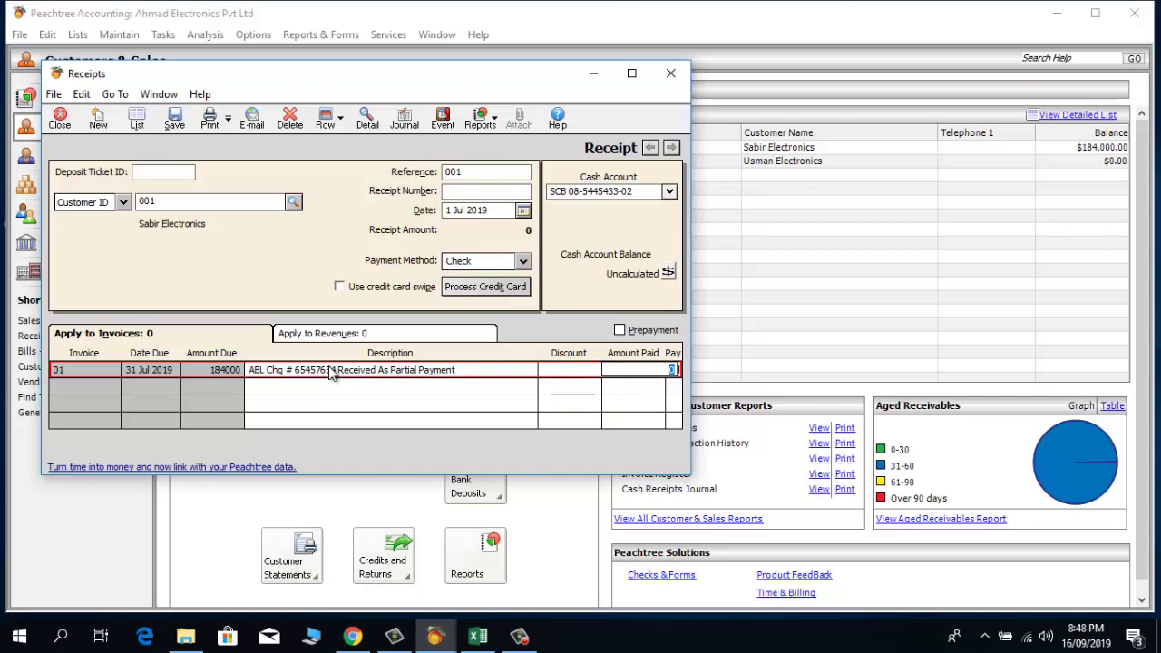
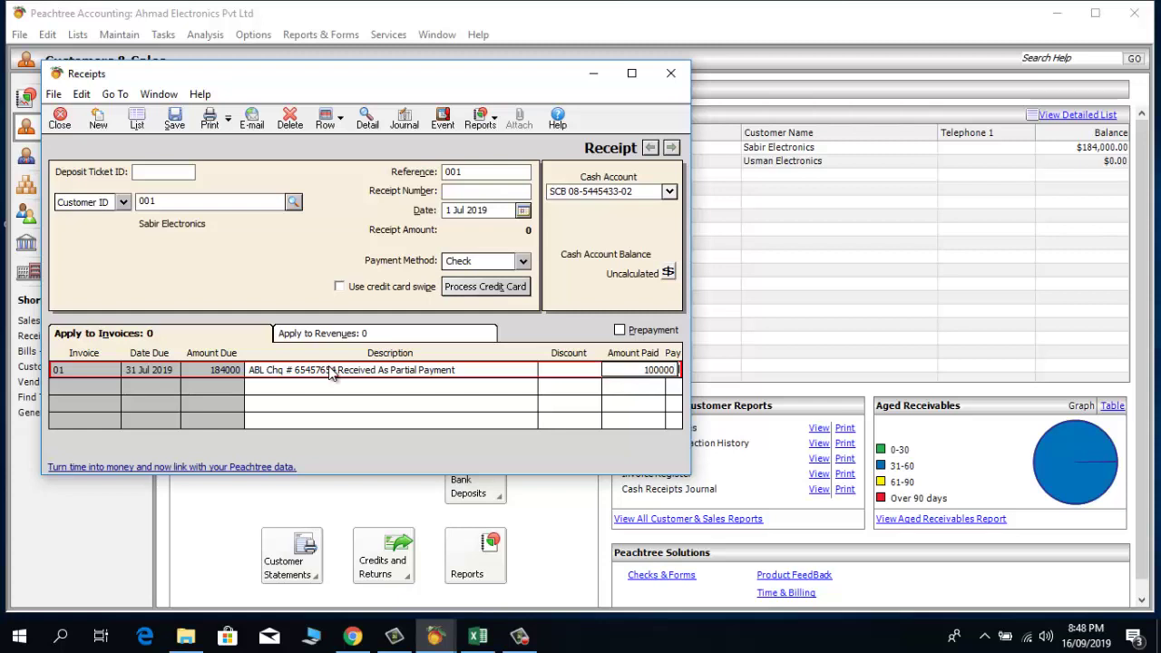
{"action": "key", "text": "Tab"}
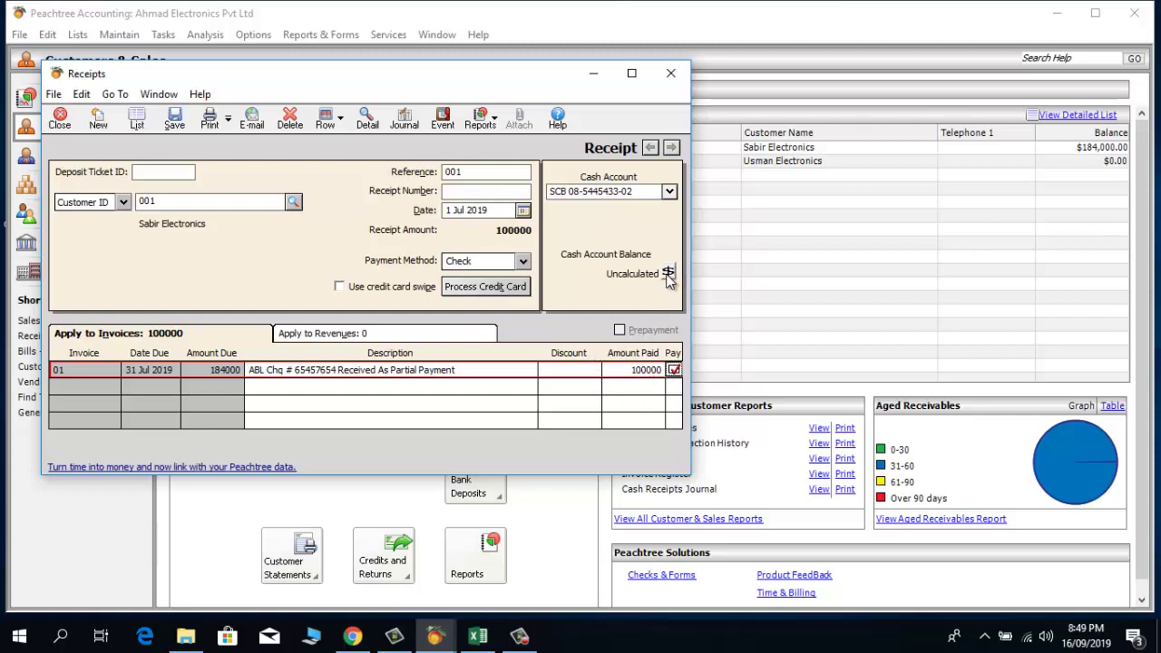
{"action": "left_click", "coordinate": [668, 274]}
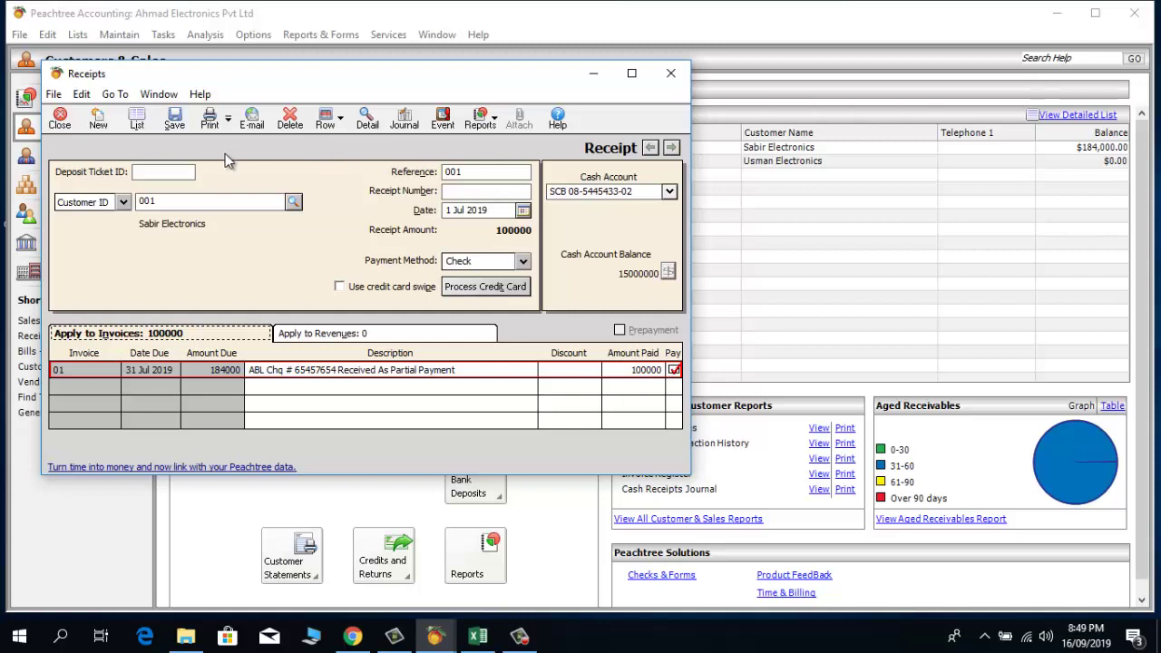
Step: Save the cheque receipt, close it, and refresh so Sabir Electronics shows $84,000.00
{"action": "left_click", "coordinate": [177, 125]}
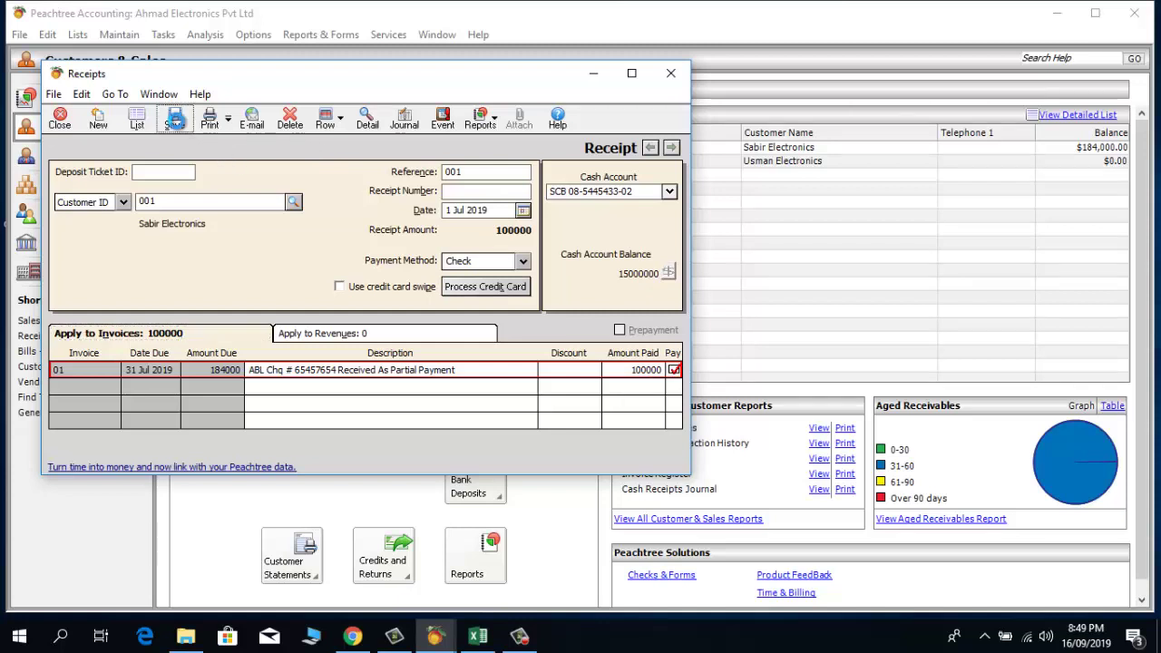
{"action": "left_click", "coordinate": [671, 78]}
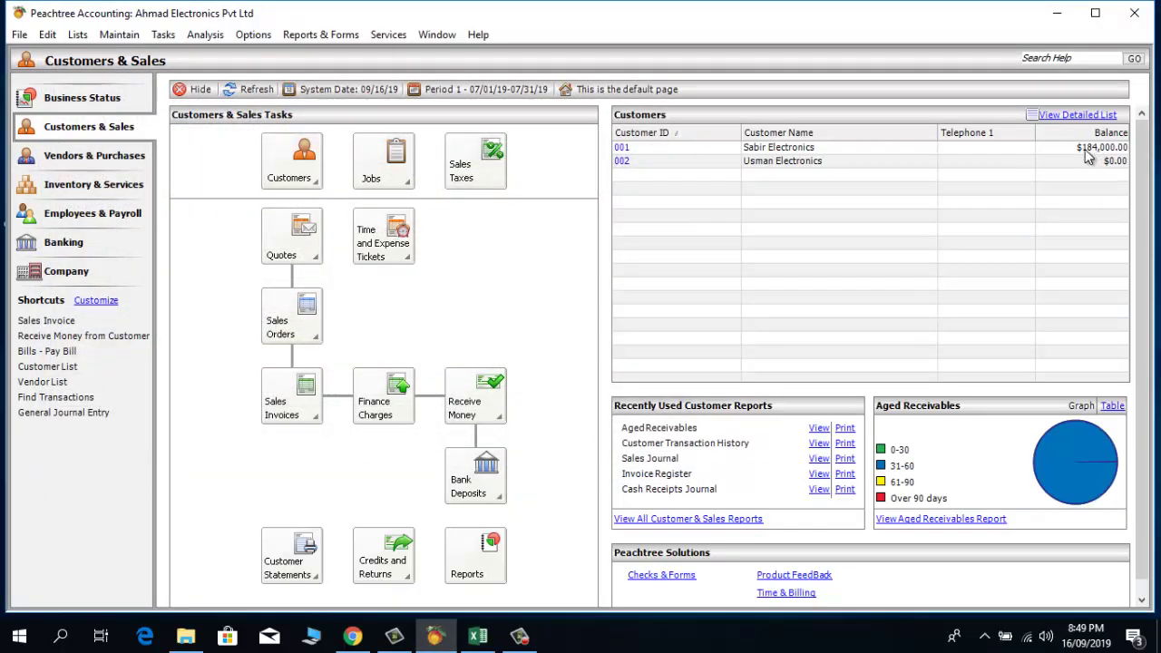
{"action": "left_click", "coordinate": [245, 89]}
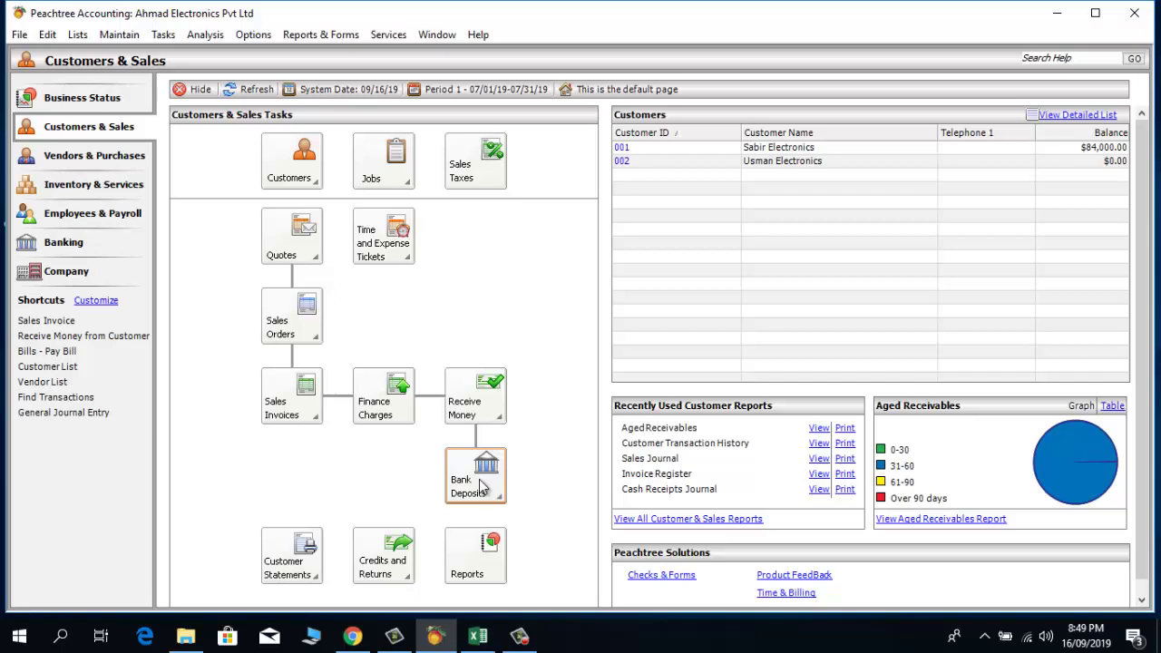
Step: Create a new bank deposit to account 10200 with Sabir Electronics' 100000 cheque ticked
{"action": "left_click", "coordinate": [482, 488]}
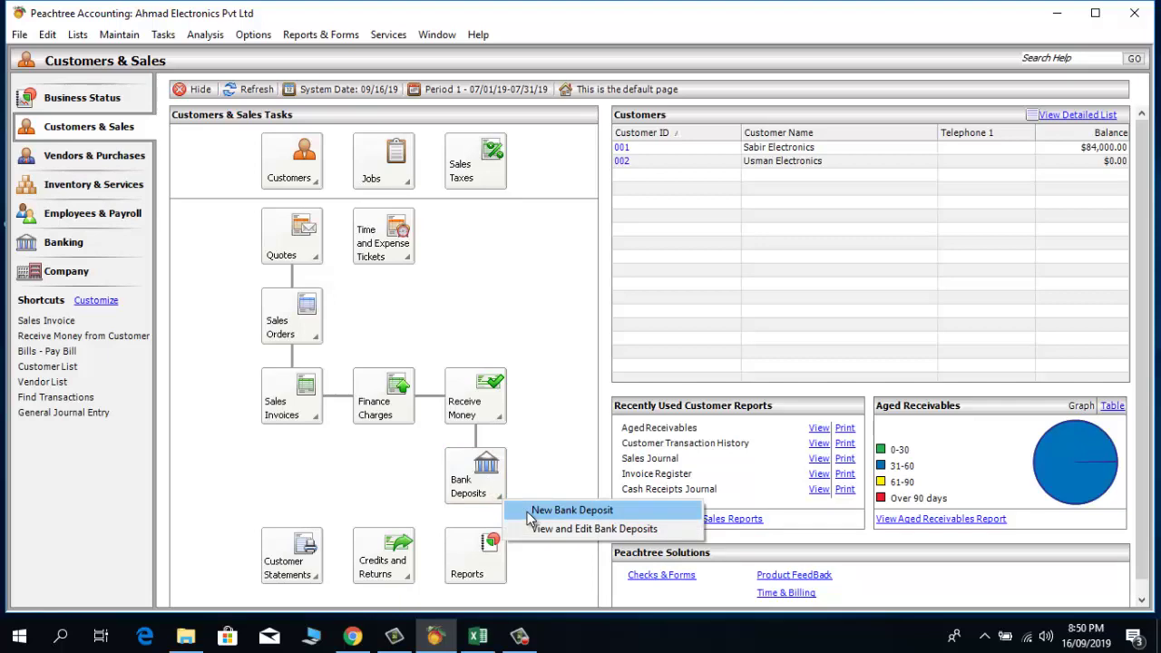
{"action": "left_click", "coordinate": [530, 513]}
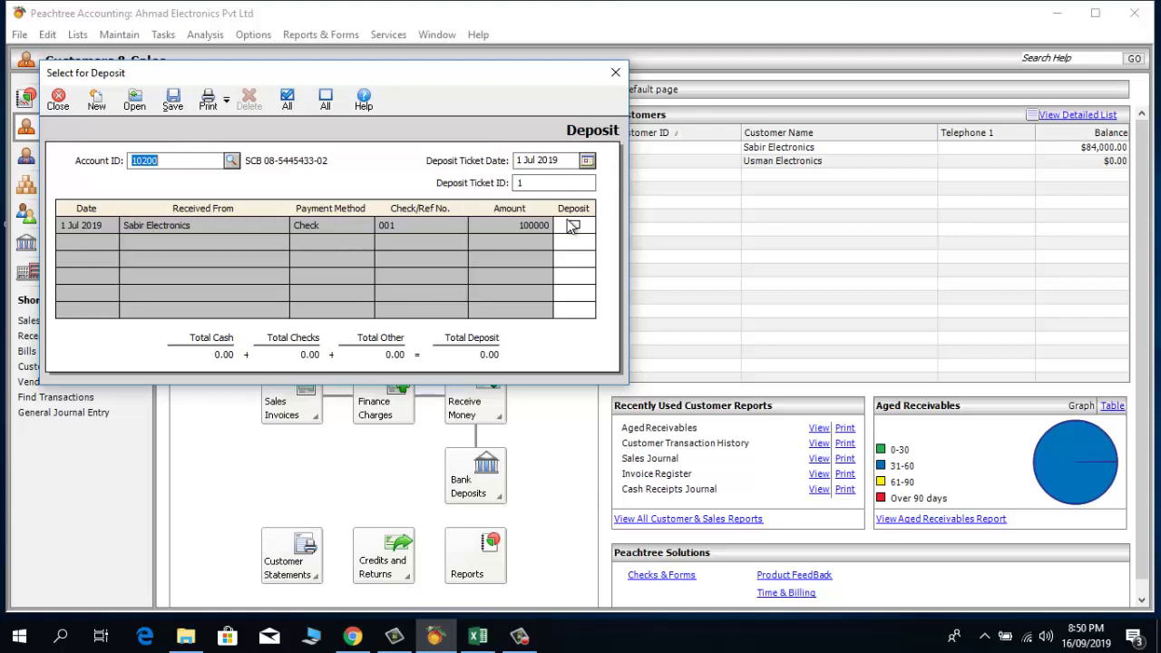
{"action": "left_click", "coordinate": [573, 225]}
{"action": "left_click", "coordinate": [575, 226]}
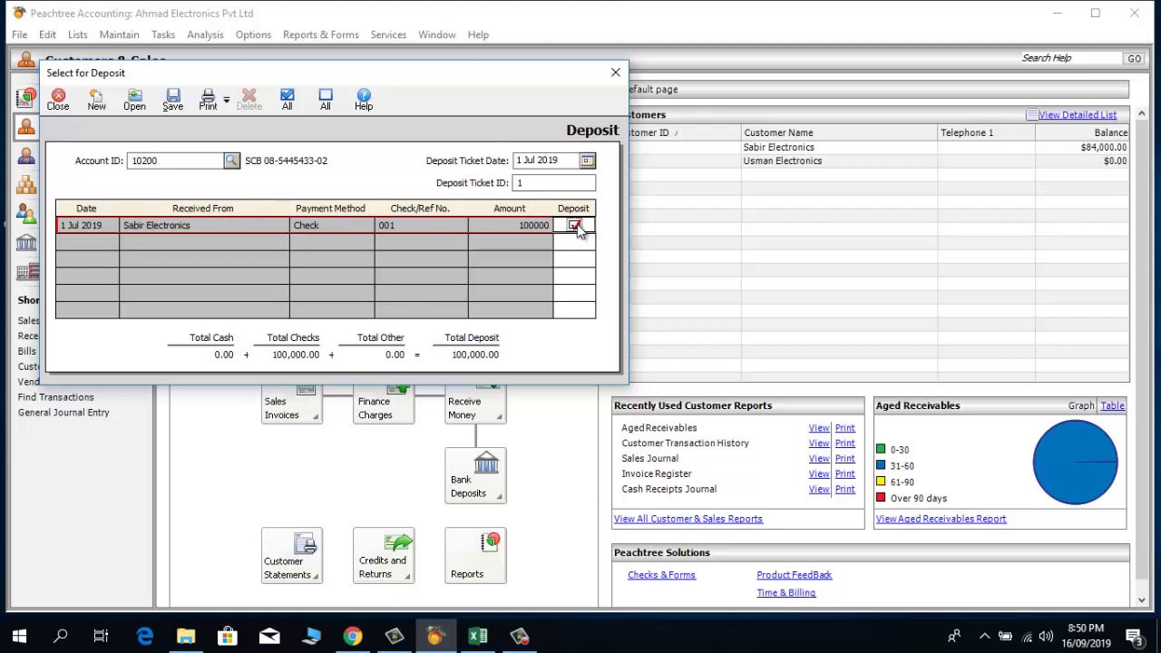
{"action": "left_click", "coordinate": [575, 225]}
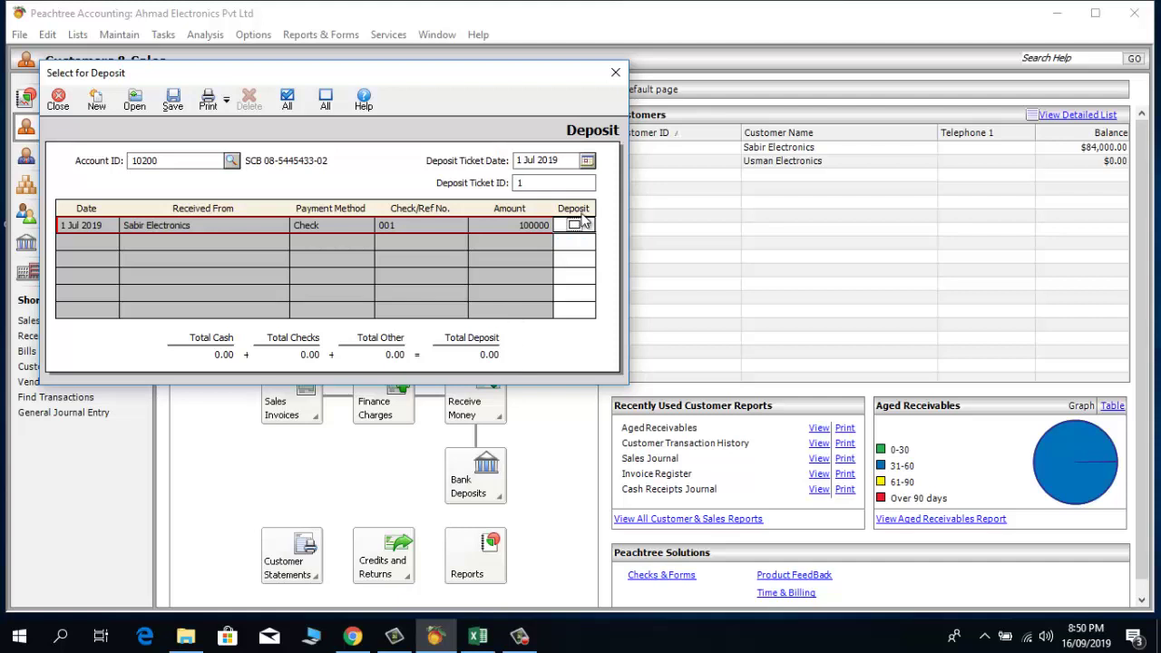
{"action": "left_click", "coordinate": [576, 225]}
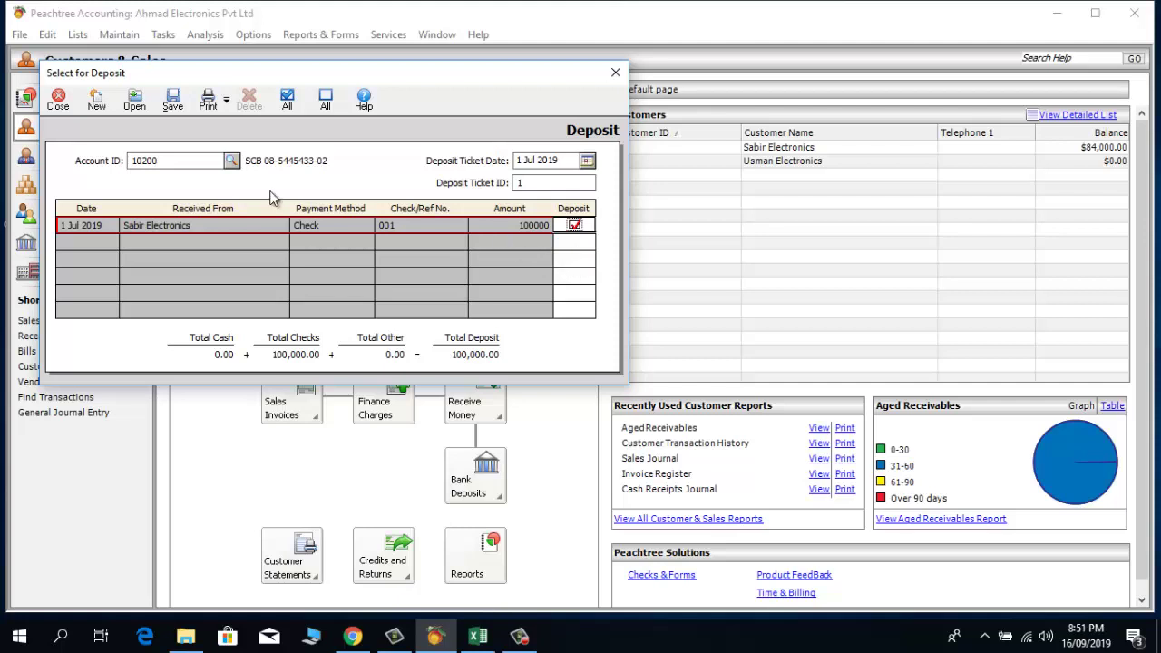
Step: Save deposit ticket 1 totalling 100,000.00 and close the deposit window
{"action": "left_click", "coordinate": [172, 101]}
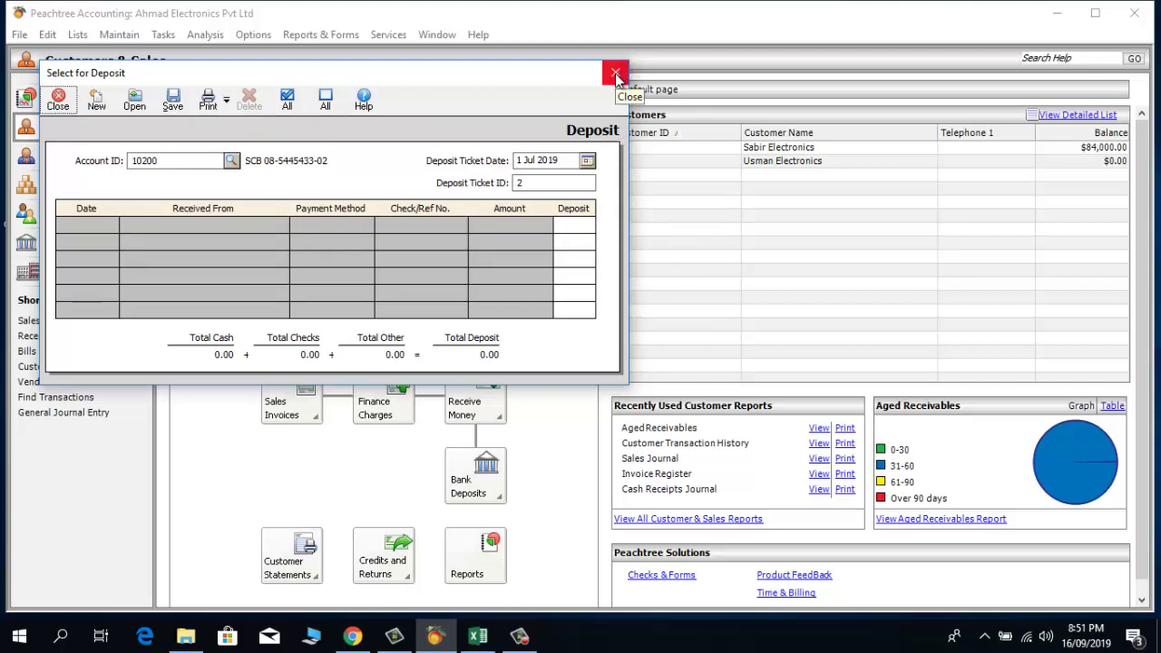
{"action": "left_click", "coordinate": [616, 76]}
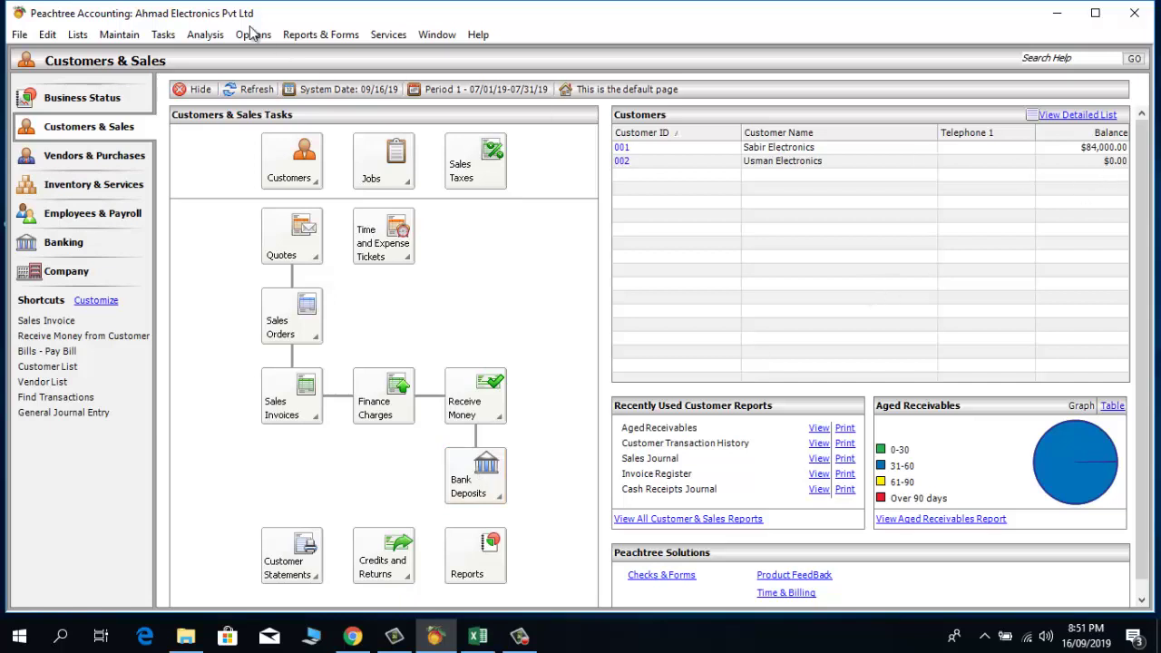
Step: Display the <Standard> Balance Sheet from Financial Statements with default options for 31 July 2019
{"action": "left_click", "coordinate": [321, 36]}
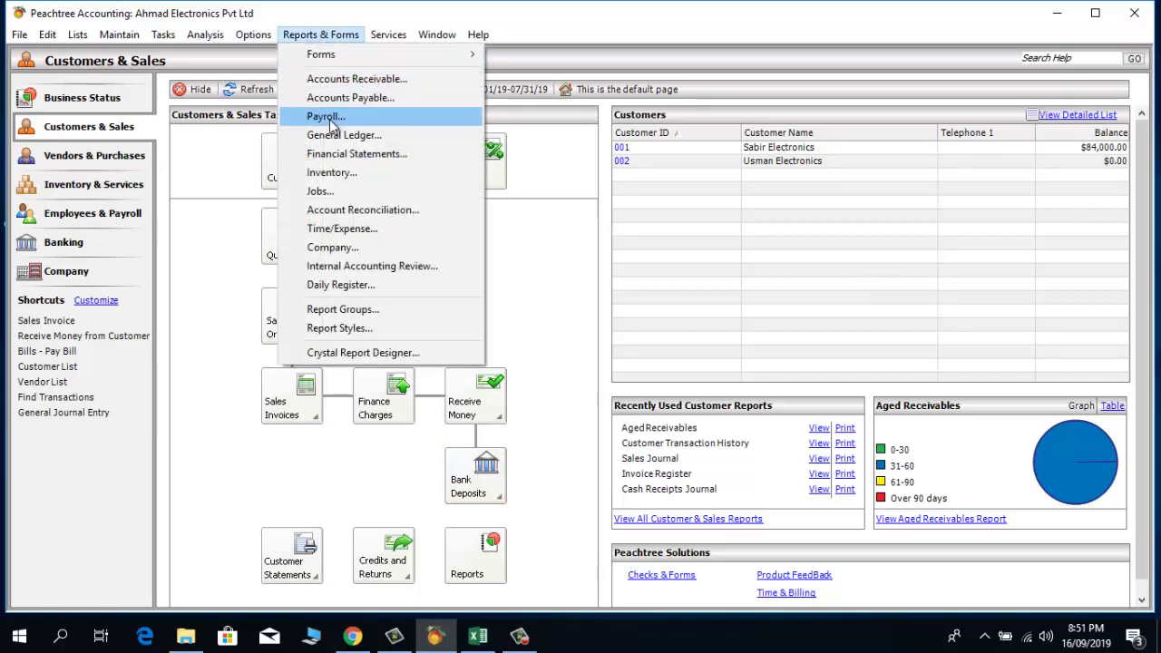
{"action": "left_click", "coordinate": [334, 155]}
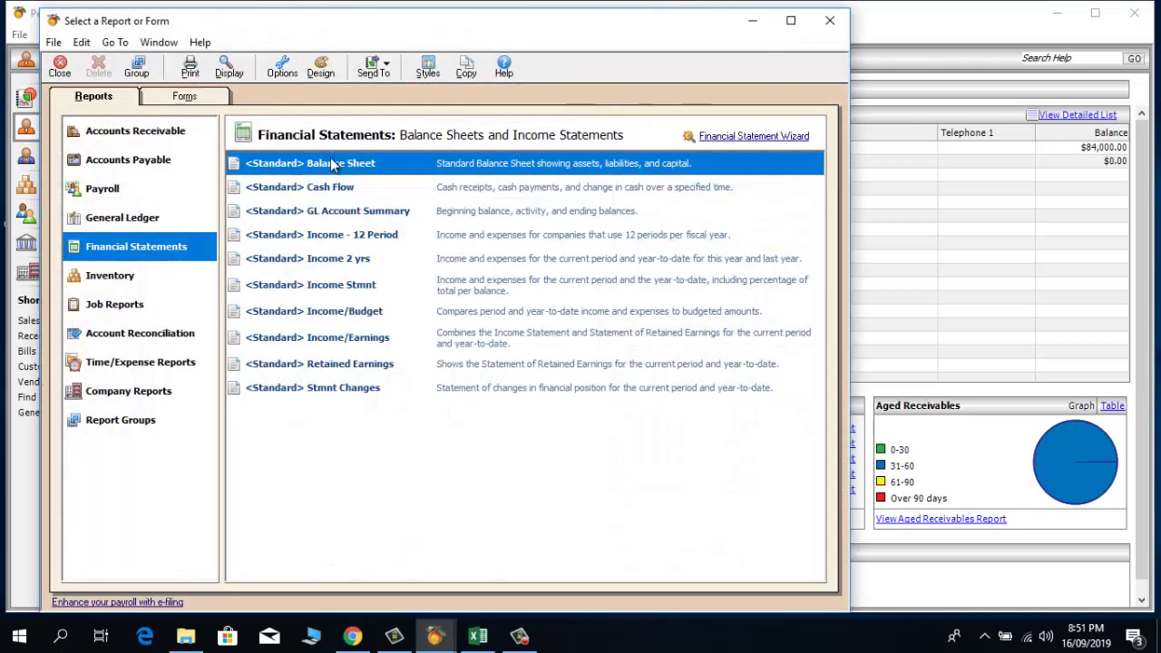
{"action": "double_click", "coordinate": [332, 164]}
{"action": "left_click", "coordinate": [434, 454]}
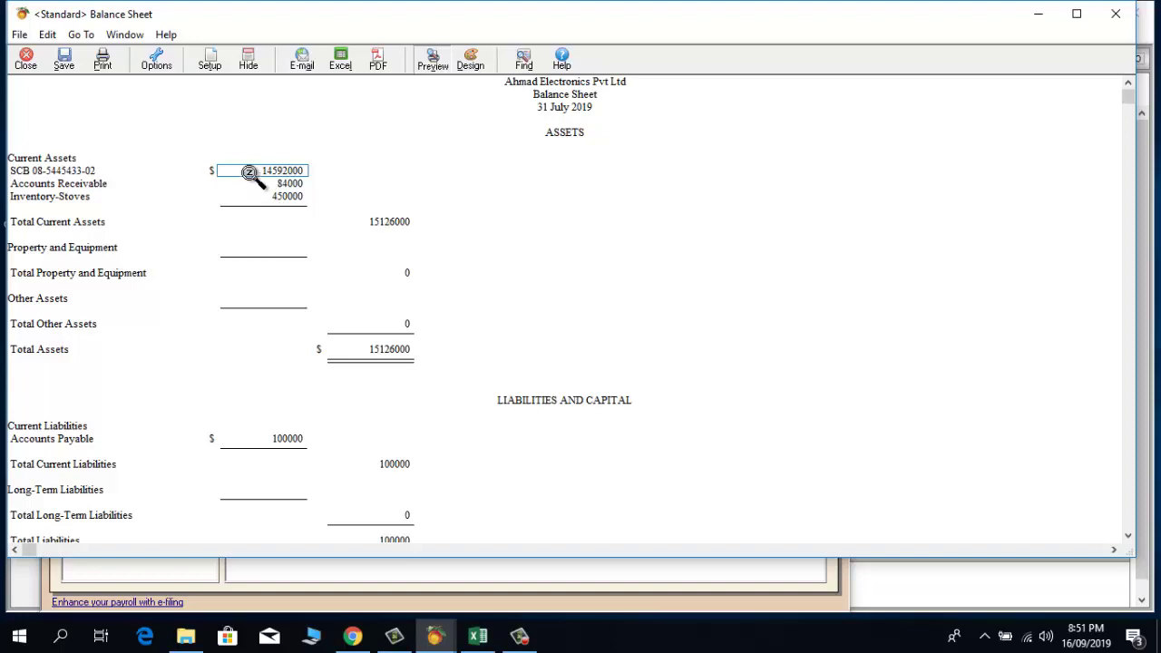
{"action": "double_click", "coordinate": [248, 168]}
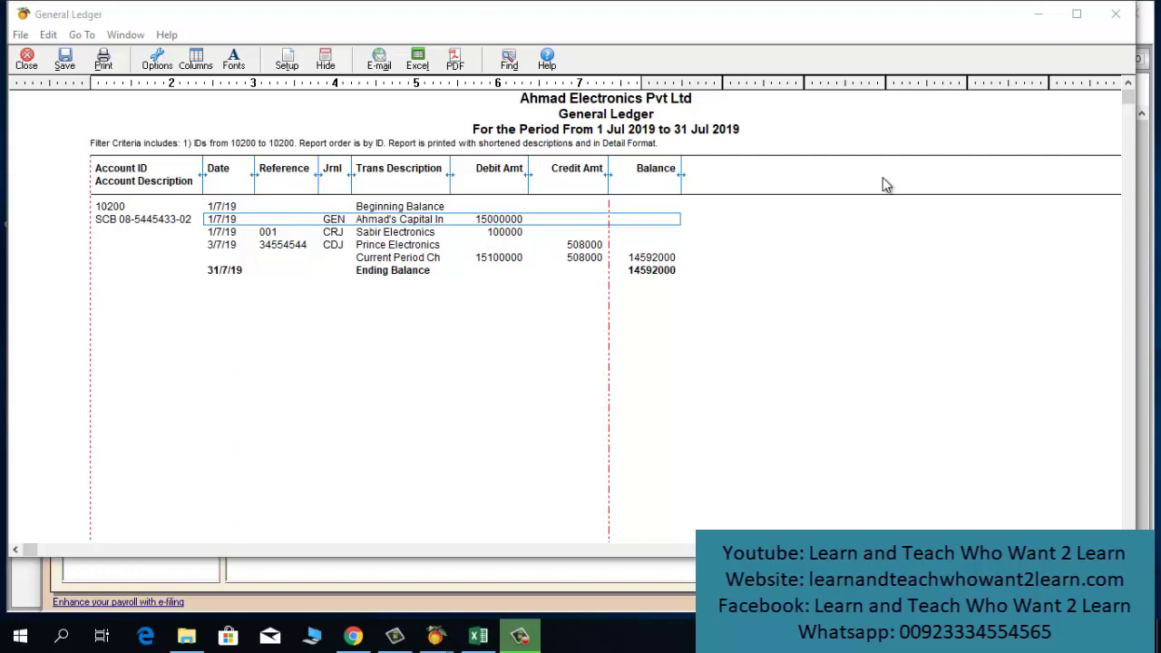
Step: Close the General Ledger, Balance Sheet and Select a Report or Form windows
{"action": "left_click", "coordinate": [1118, 20]}
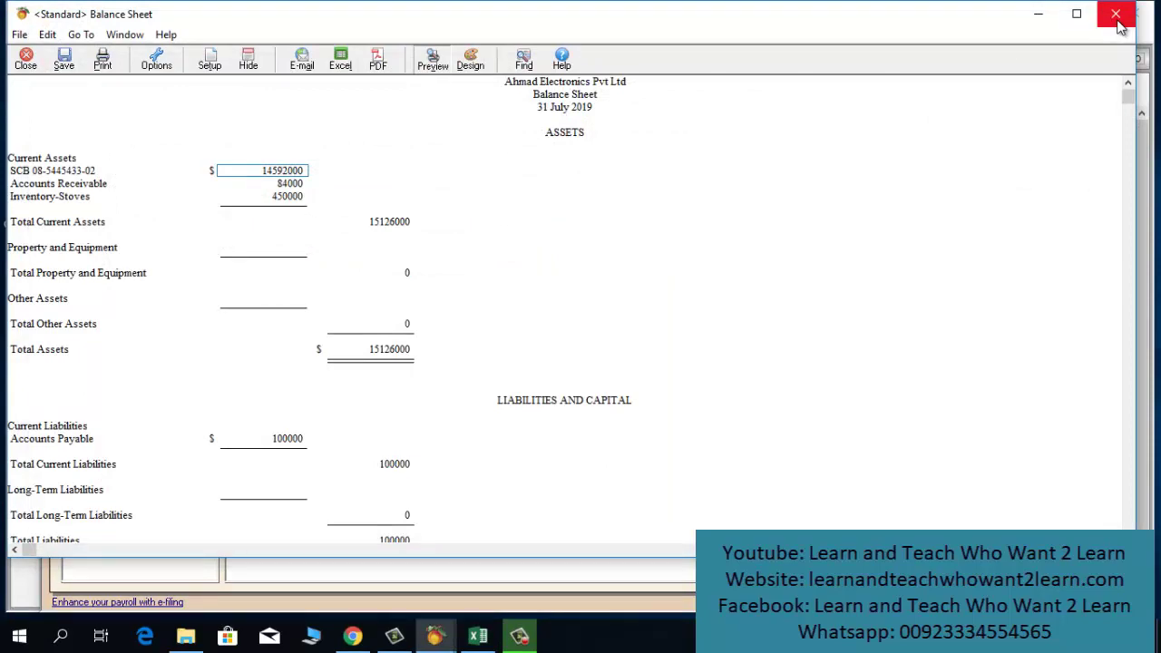
{"action": "left_click", "coordinate": [1119, 21]}
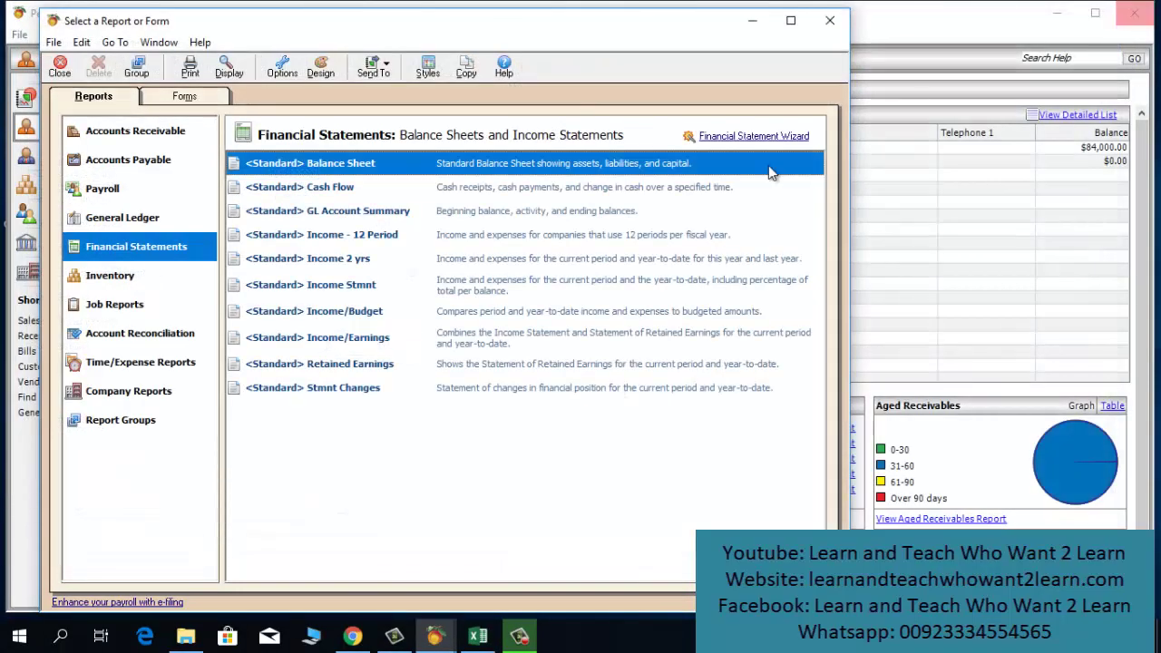
{"action": "left_click", "coordinate": [827, 29]}
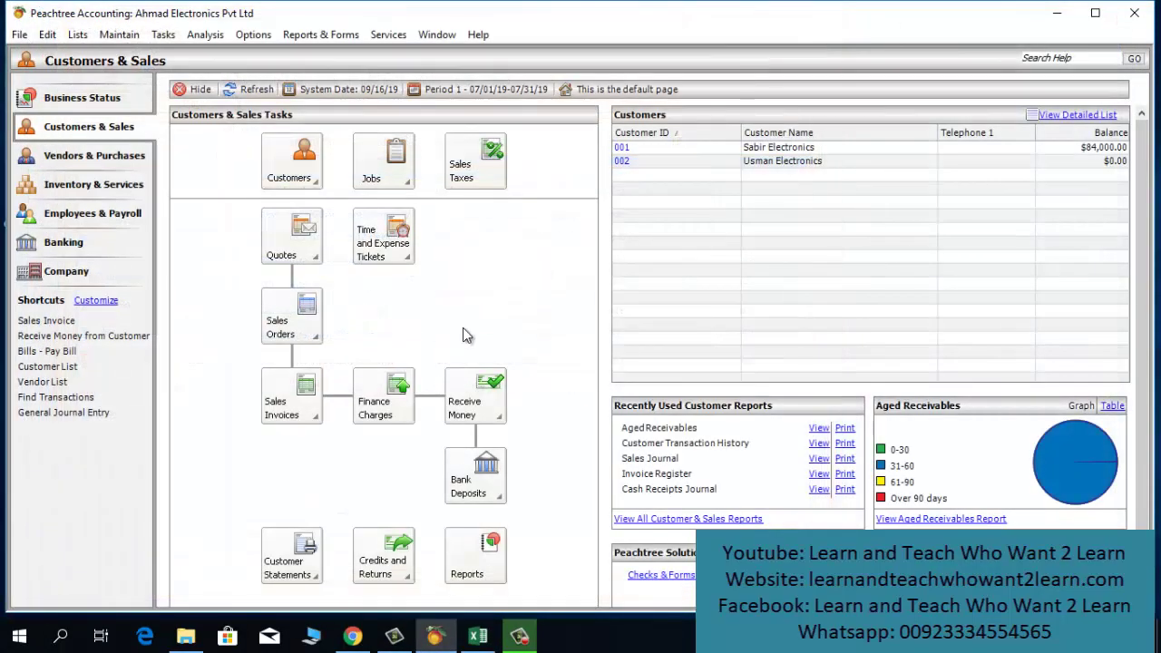